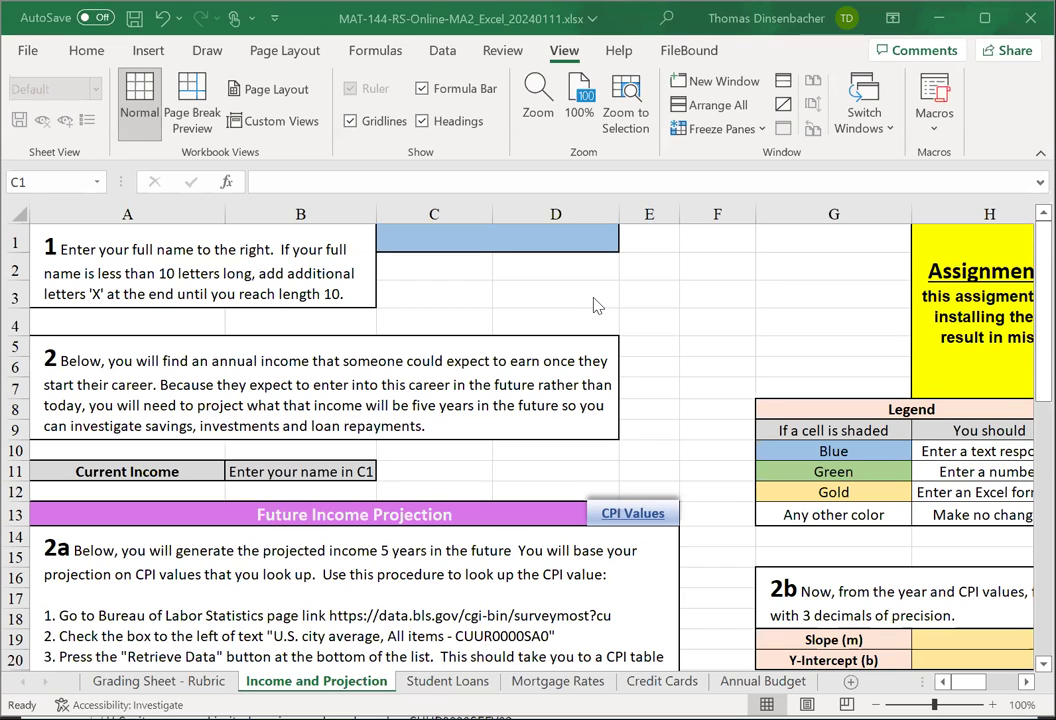
Step: Enter your full name in merged cell C1 so Current Income shows $60,736.00
click(413, 245)
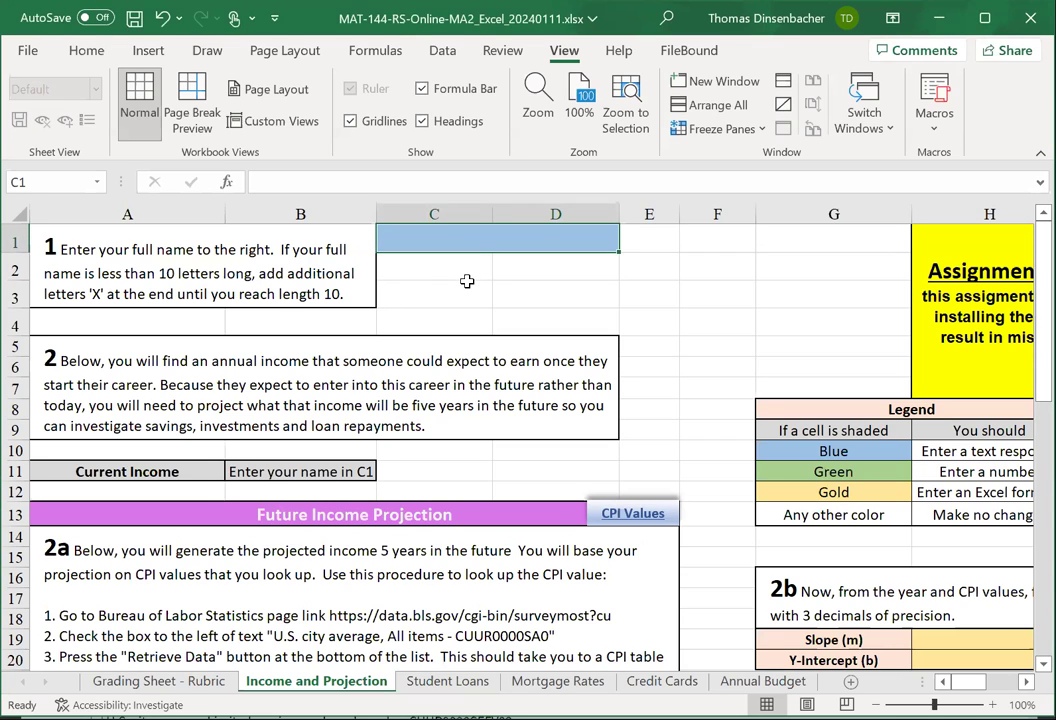
text(Thu)
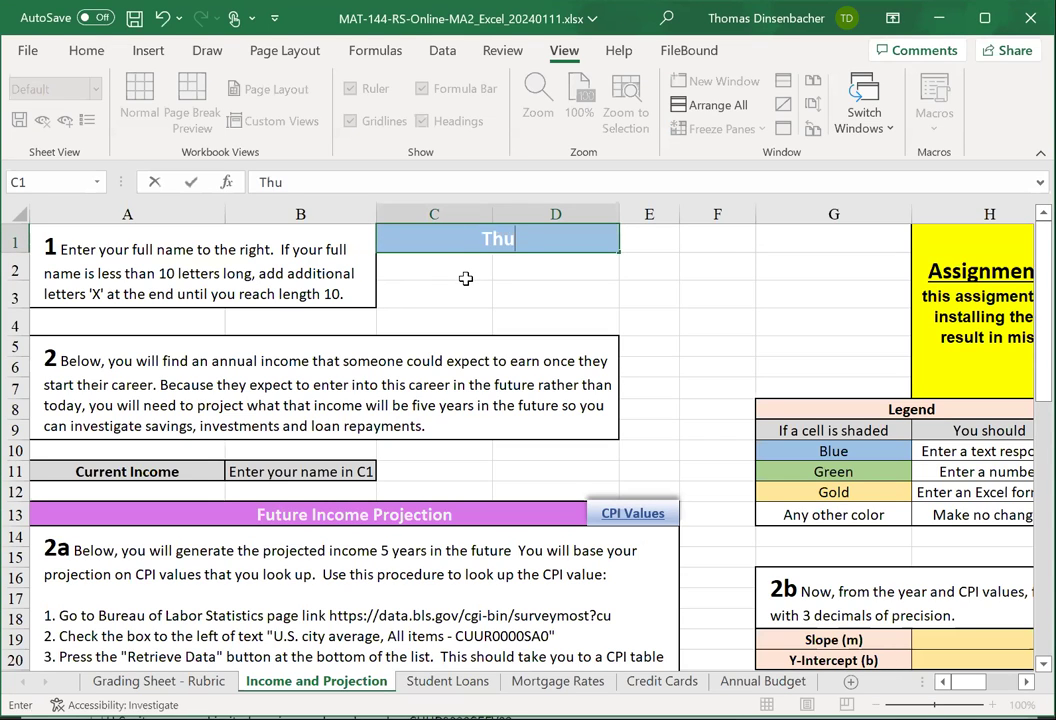
text(nder Lope)
key(Return)
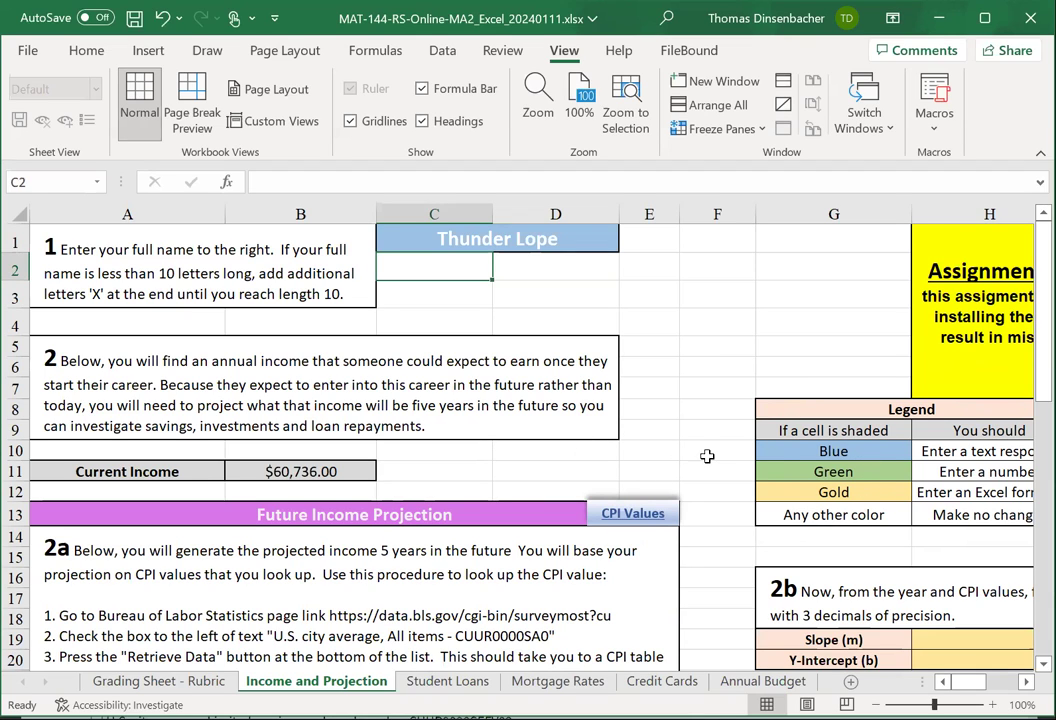
drag(1043, 224, 1043, 316)
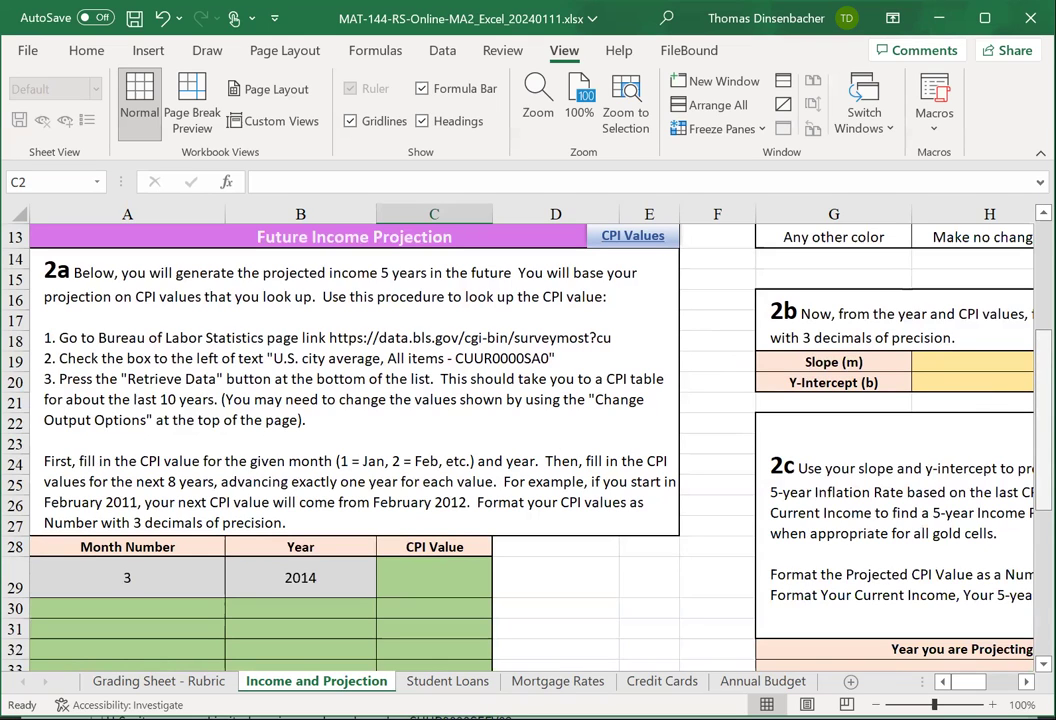
scroll(520, 420, down, 3)
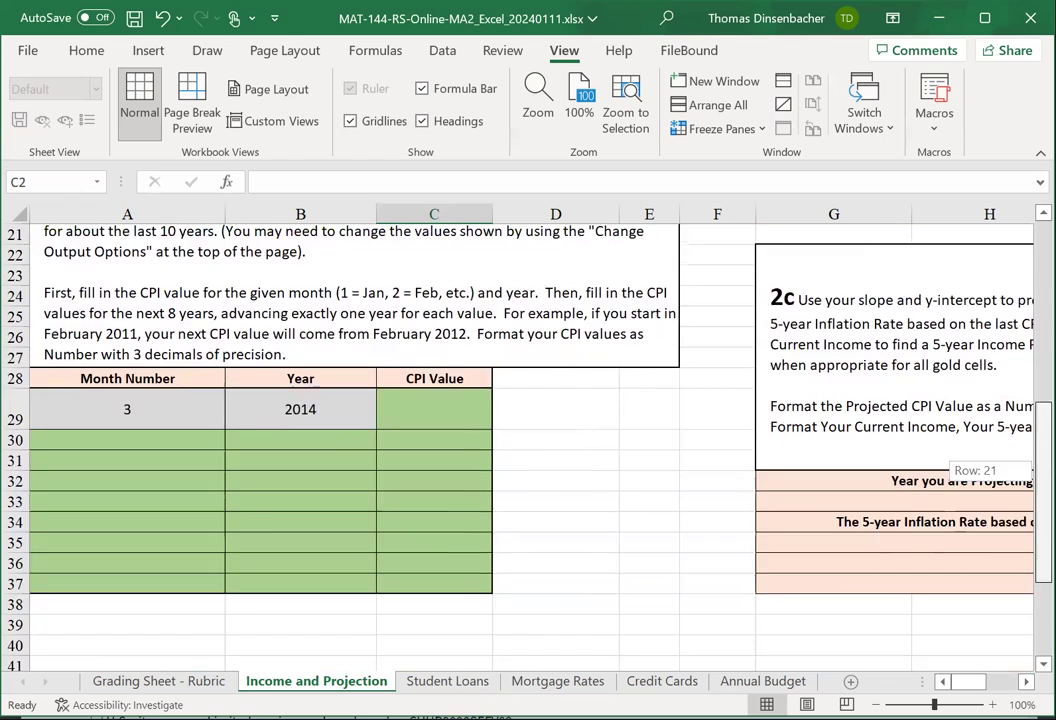
scroll(915, 495, up, 2)
scroll(960, 470, up, 2)
scroll(960, 465, down, 1)
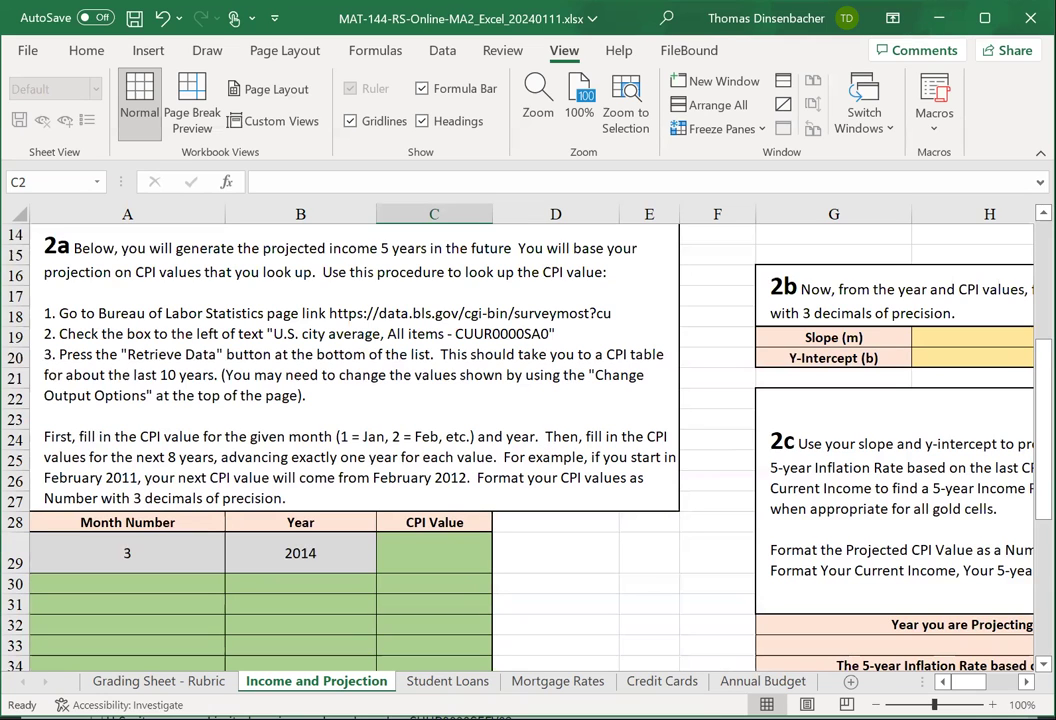
scroll(960, 390, down, 2)
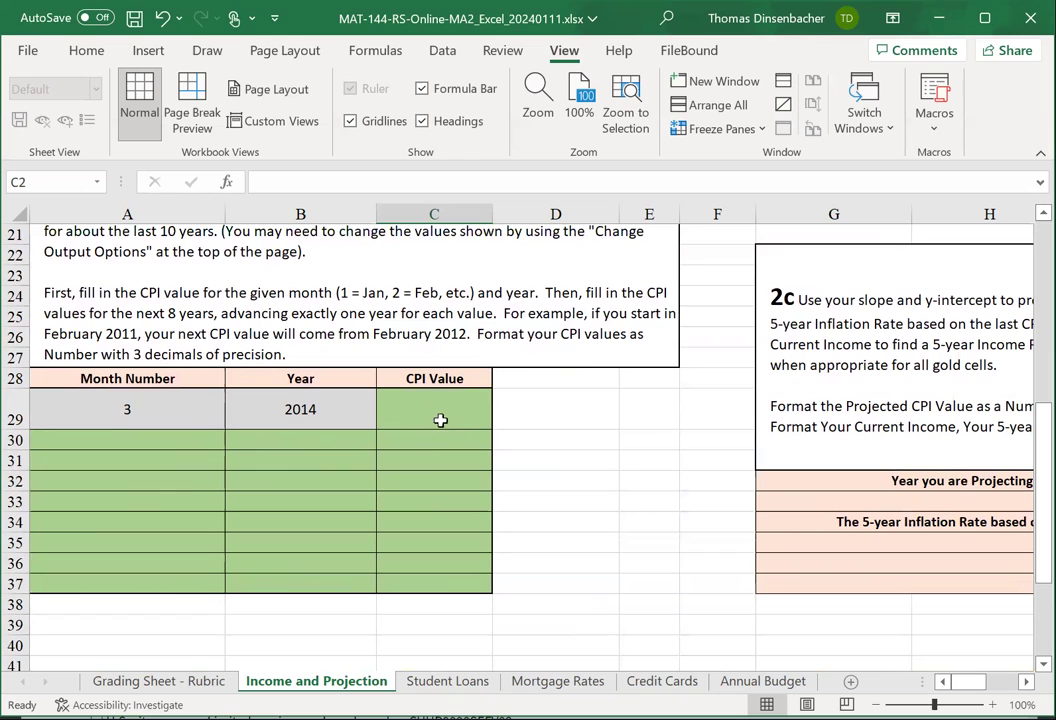
Step: Enter month 3 with years 2015 and 2016 in CPI table rows 30–31
click(130, 437)
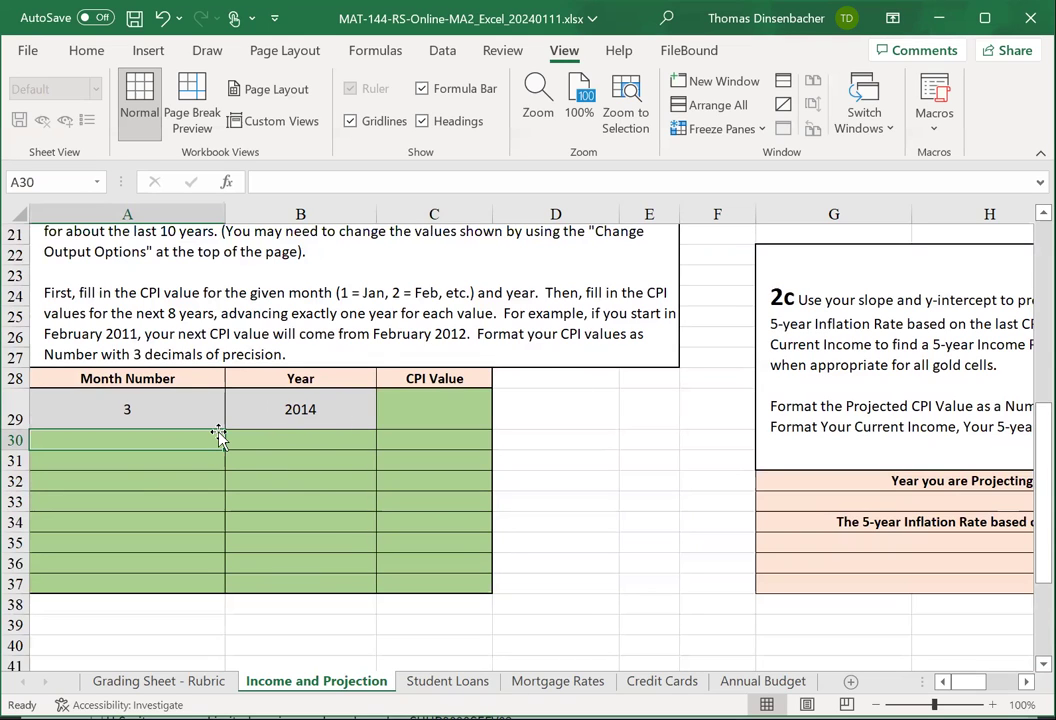
text(3)
key(Tab)
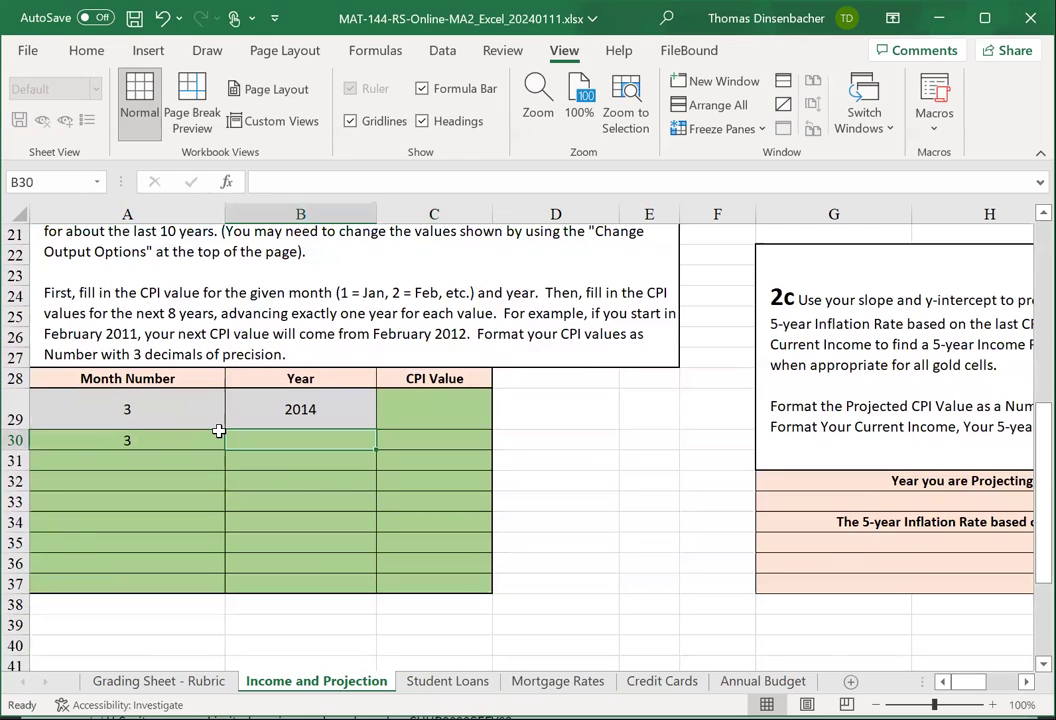
text(2015)
key(Return)
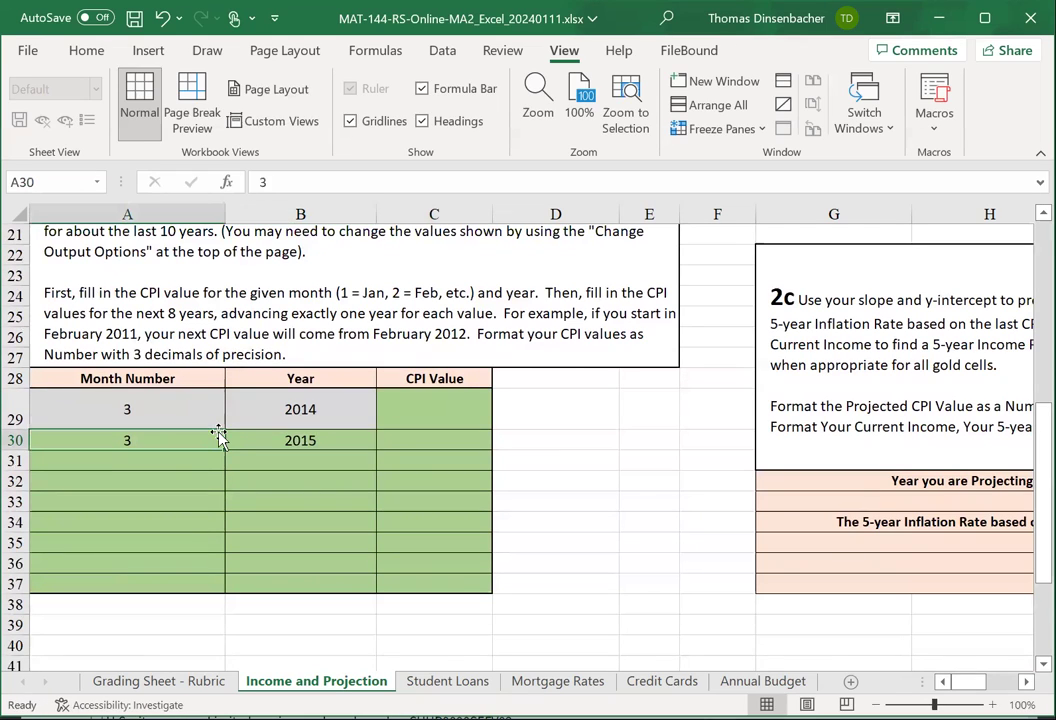
text(3)
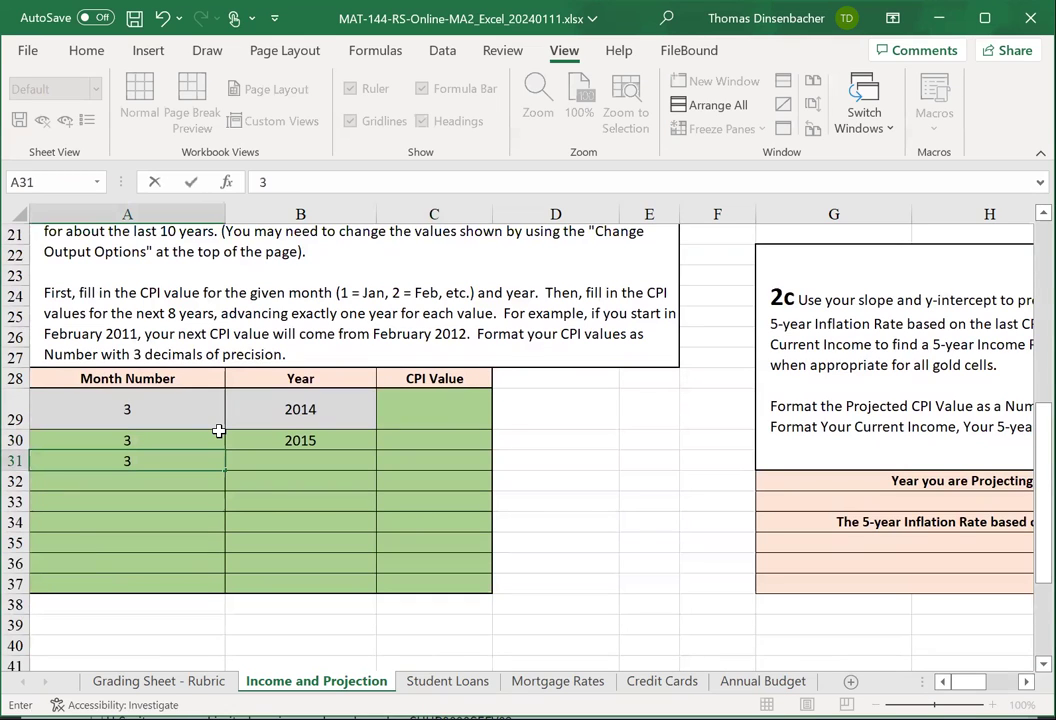
key(Tab)
text(2016)
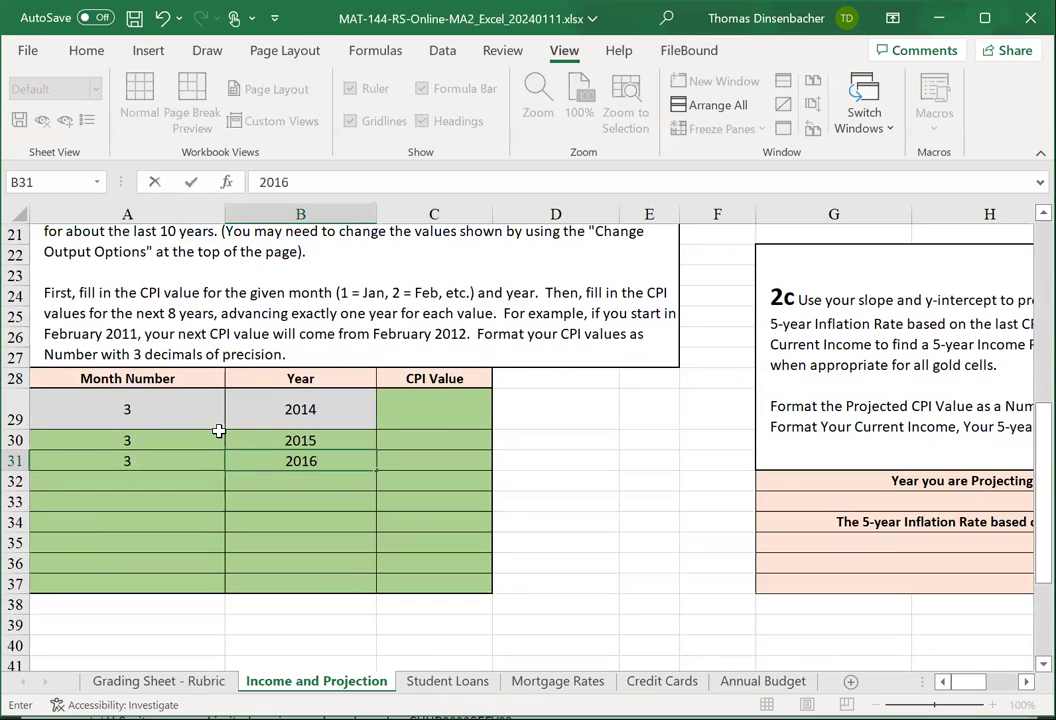
key(Down)
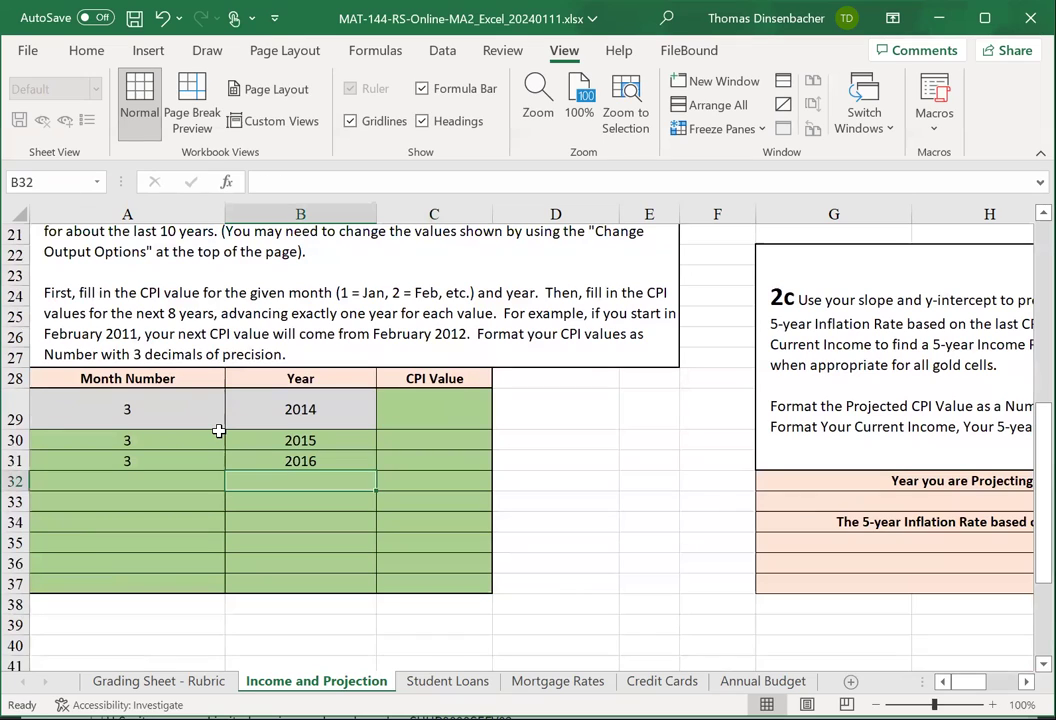
key(Left)
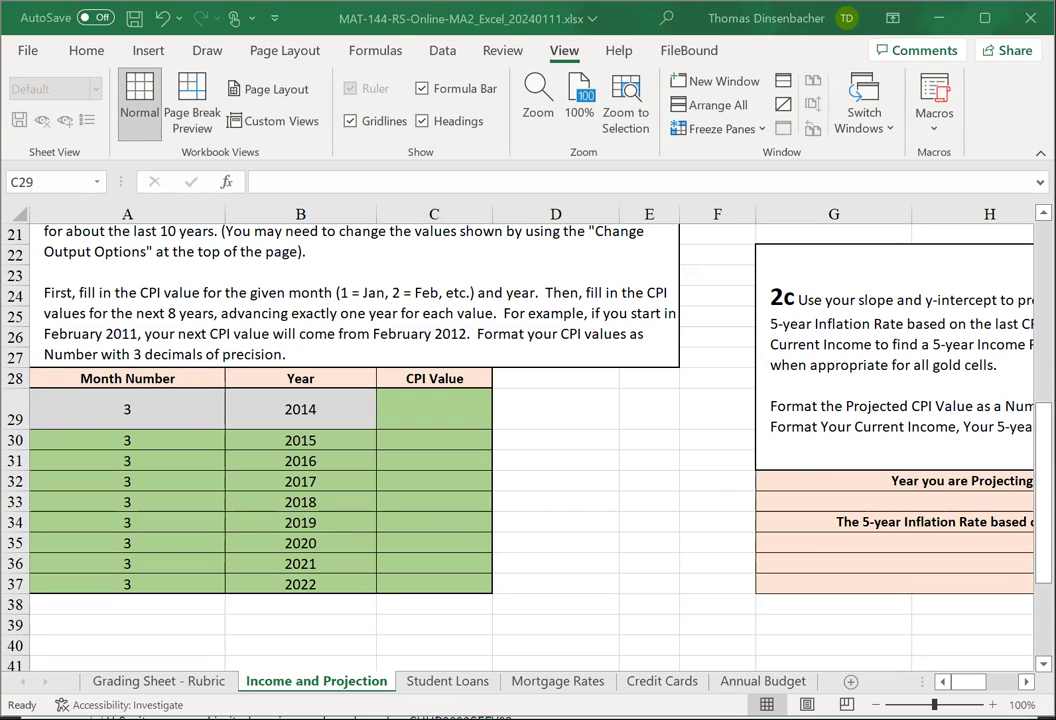
Step: Bring up the Bureau of Labor Statistics Top Picks CPI-U page in Chrome
scroll(960, 430, up, 2)
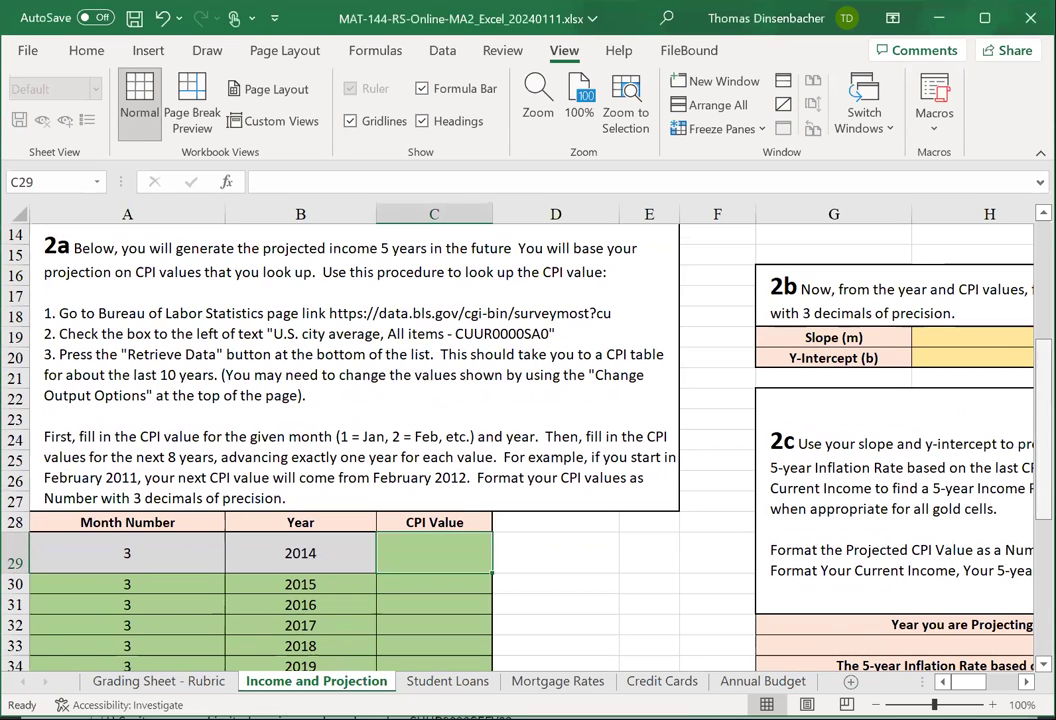
click(1043, 400)
drag(1043, 400, 1043, 378)
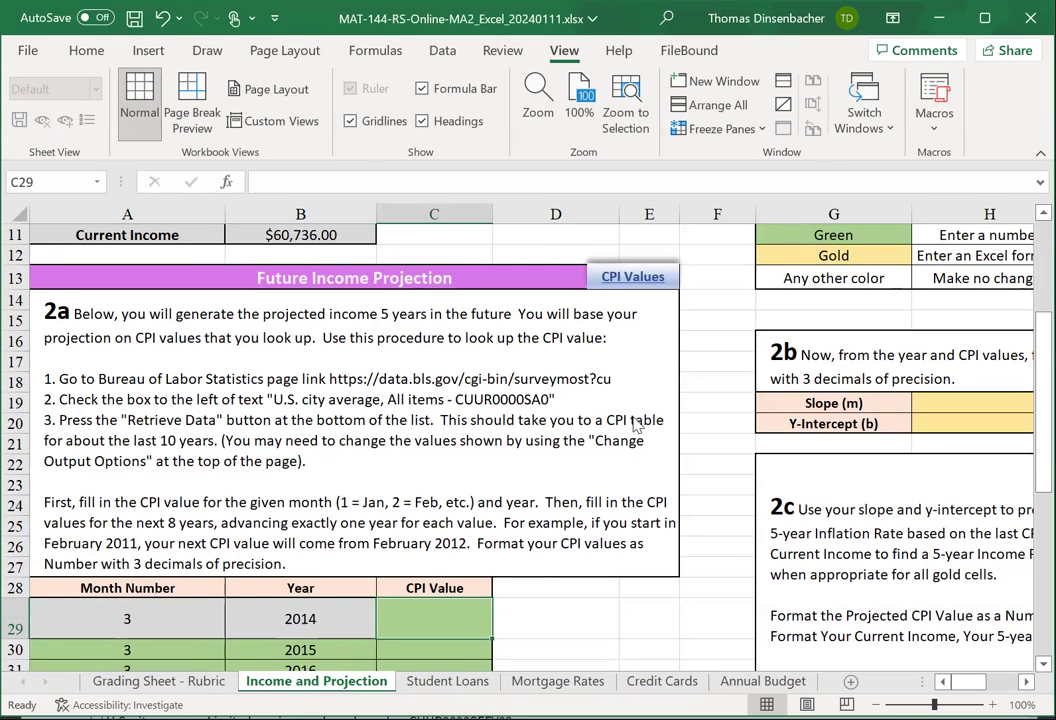
key(alt+Tab)
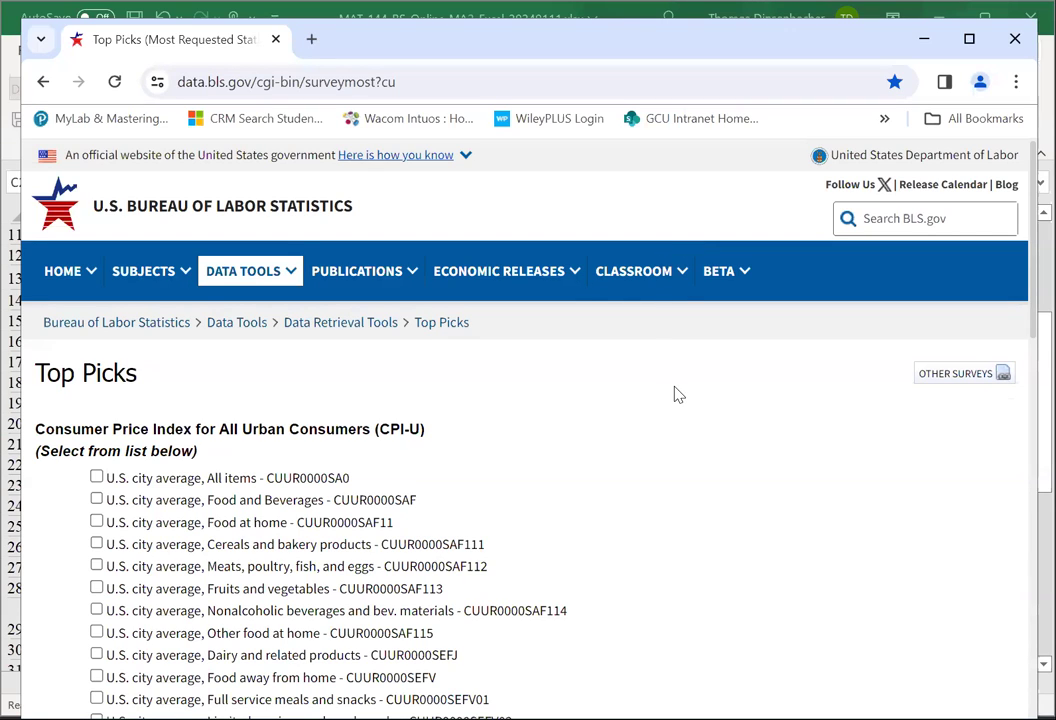
Step: Retrieve data for the U.S. city average, All items series (CUUR0000SA0)
click(97, 478)
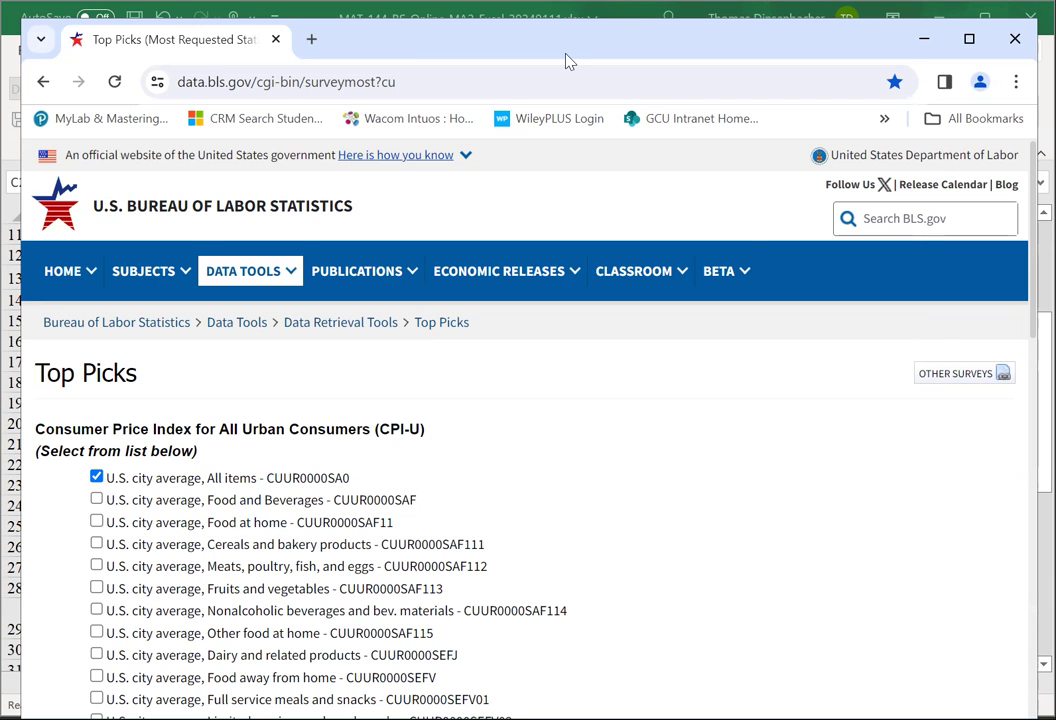
scroll(655, 424, down, 6)
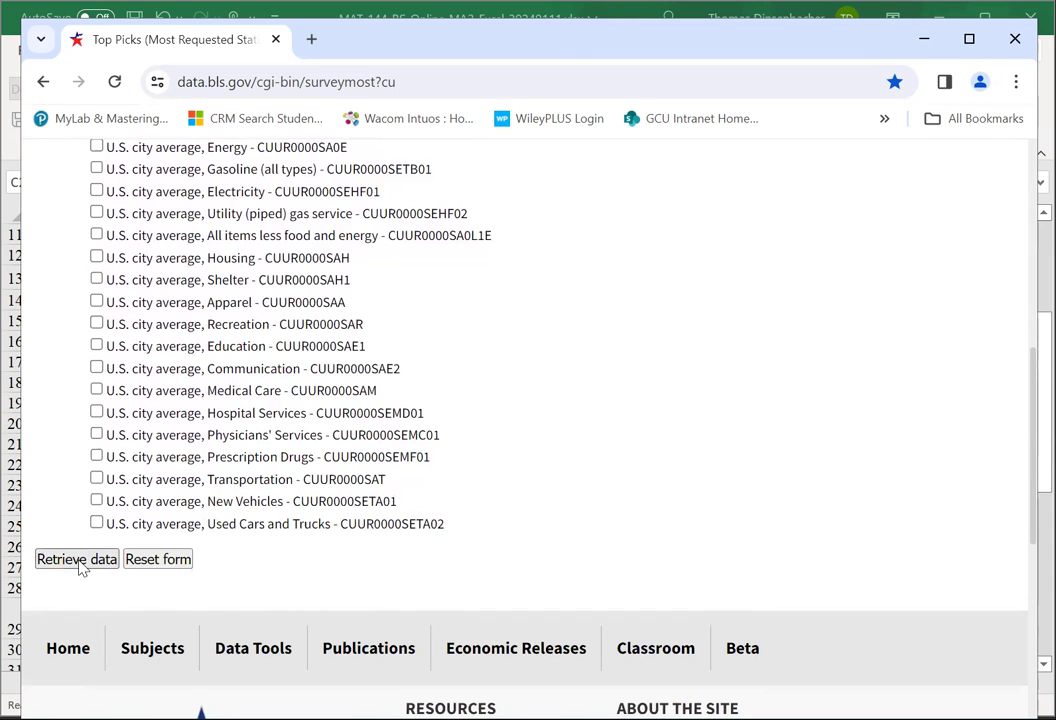
click(80, 562)
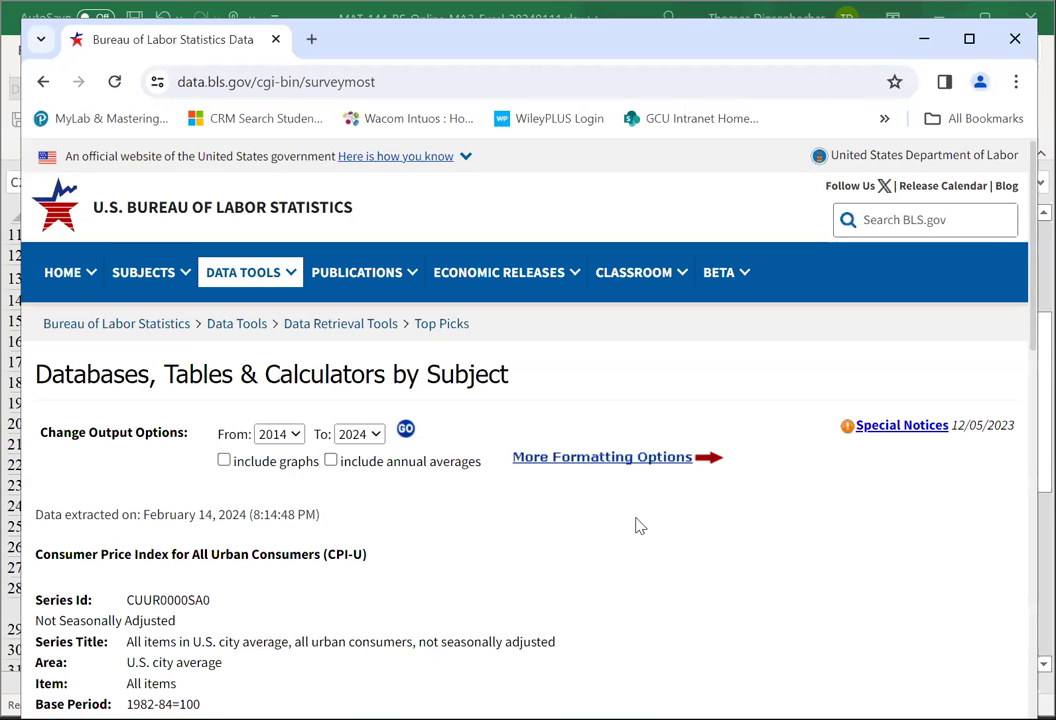
Step: Locate the monthly CPI table and select the March 2014 value 236.293
scroll(658, 528, down, 2)
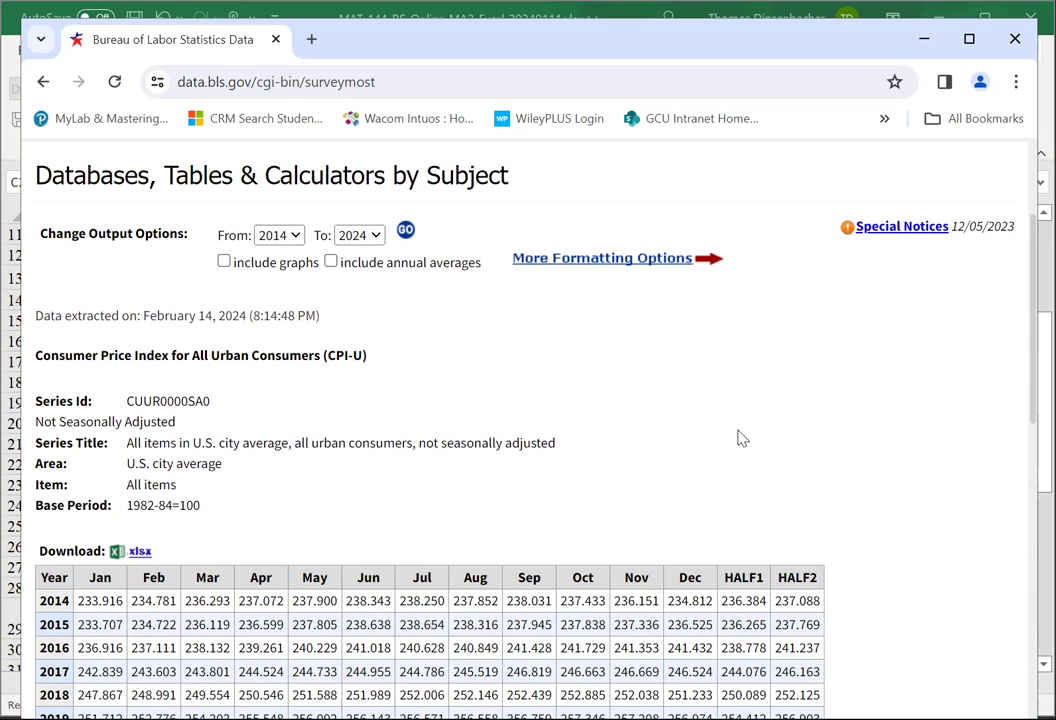
scroll(738, 436, down, 3)
scroll(745, 420, down, 2)
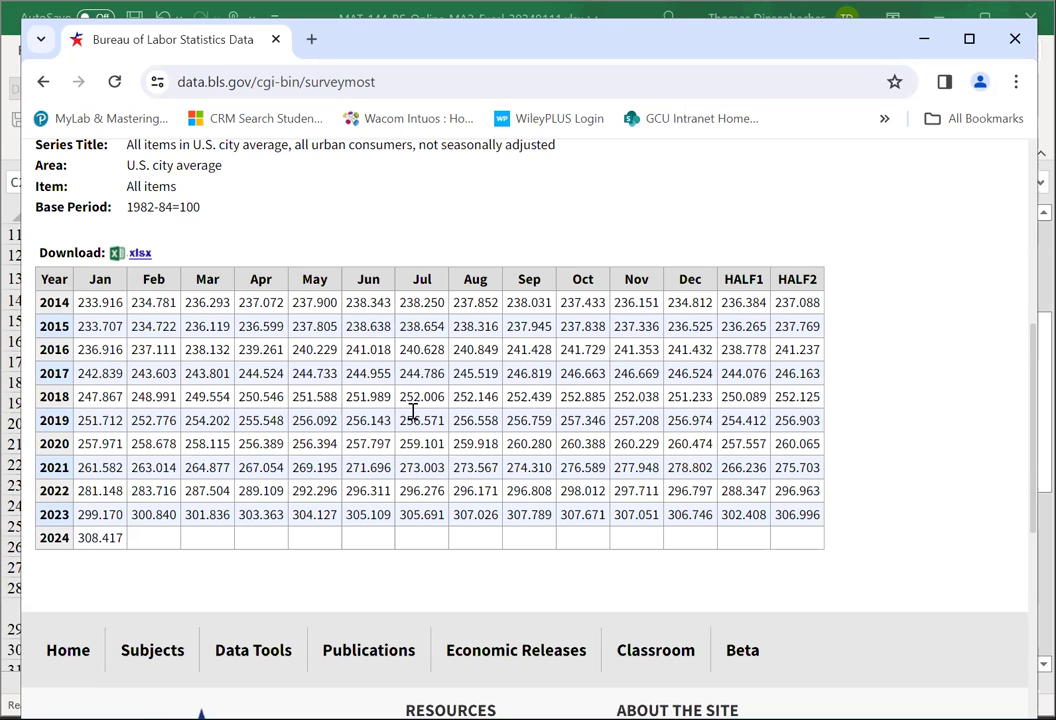
double_click(228, 302)
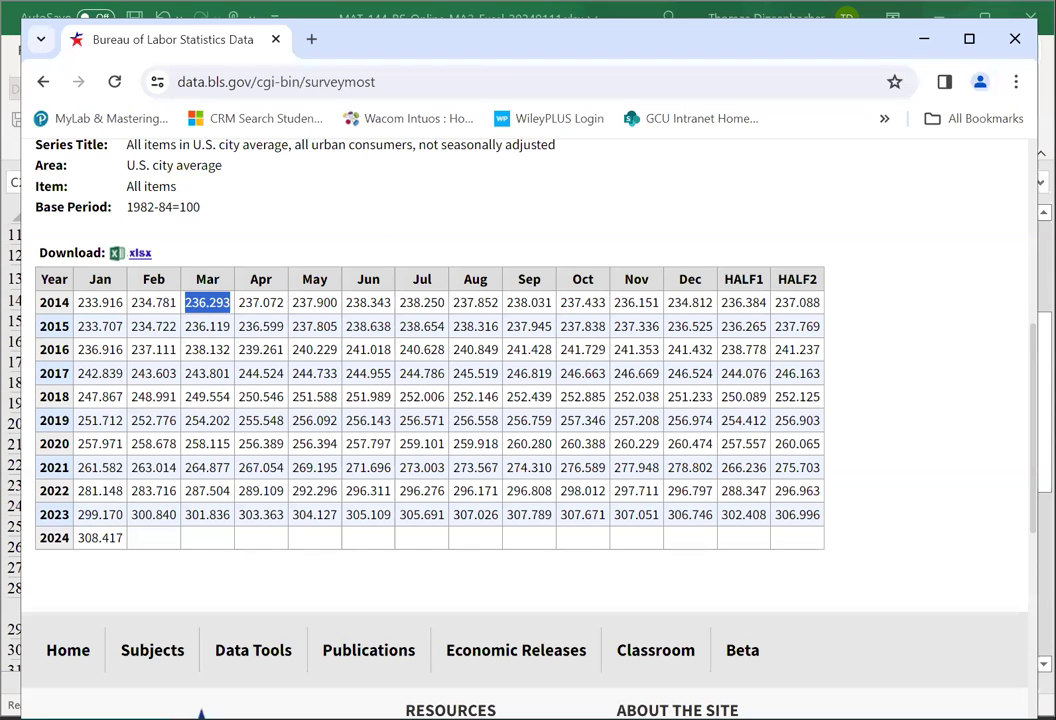
Step: Enter 236.293 as the 2014 CPI value, checking the BLS table for the remaining March values
key(alt+Tab)
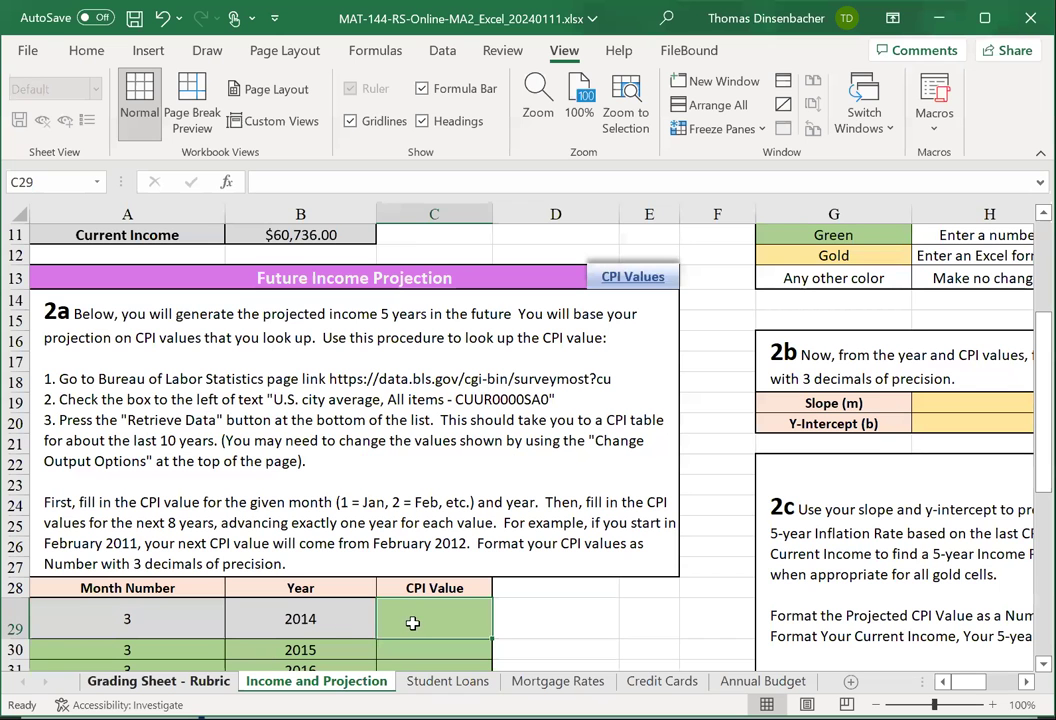
text(236)
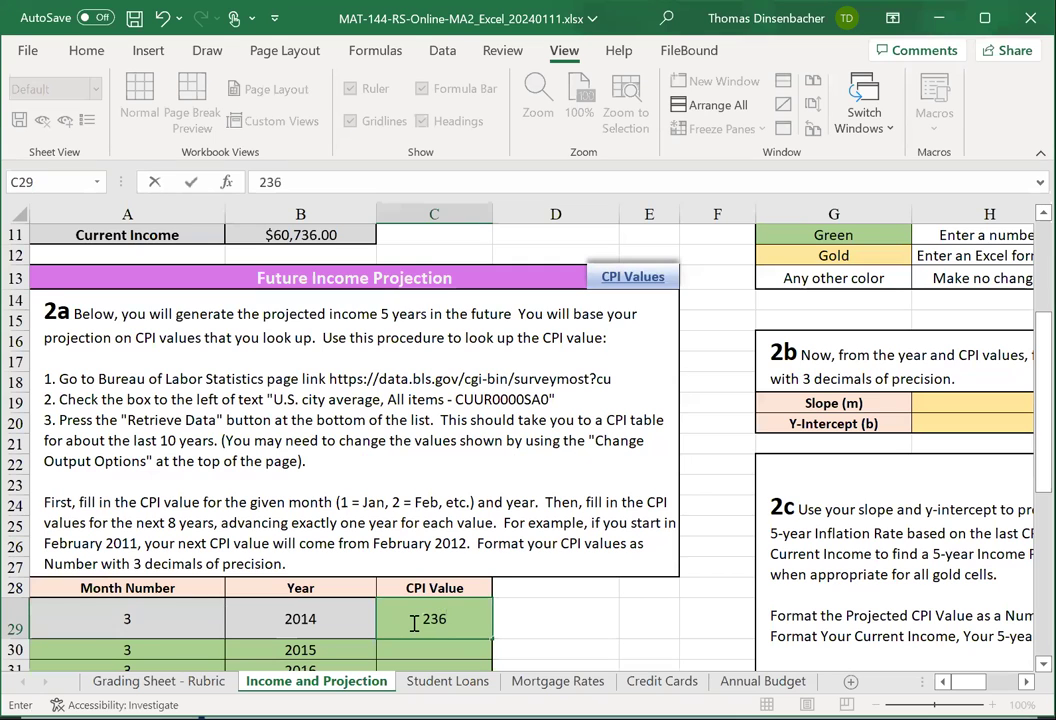
text(.293)
key(Return)
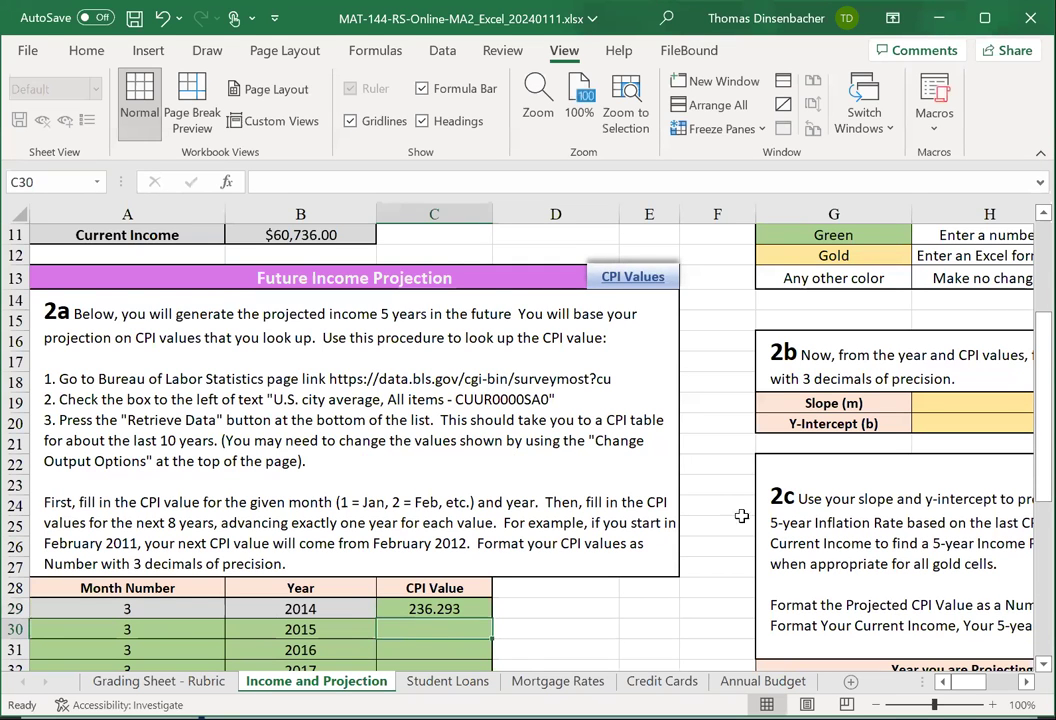
scroll(580, 507, down, 3)
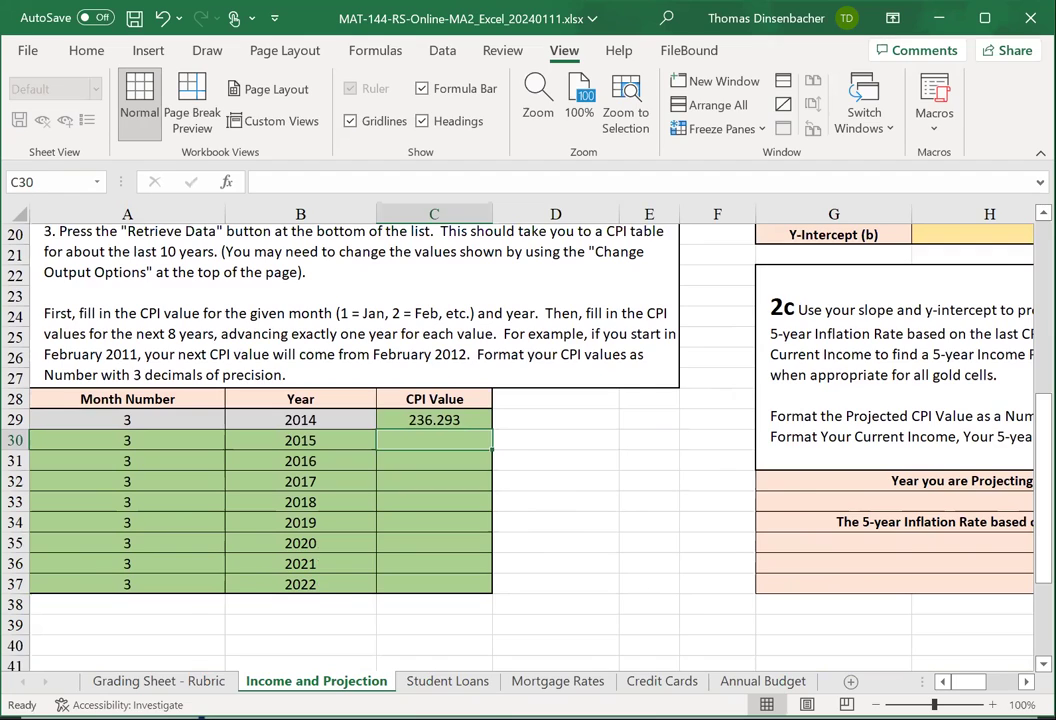
key(alt+Tab)
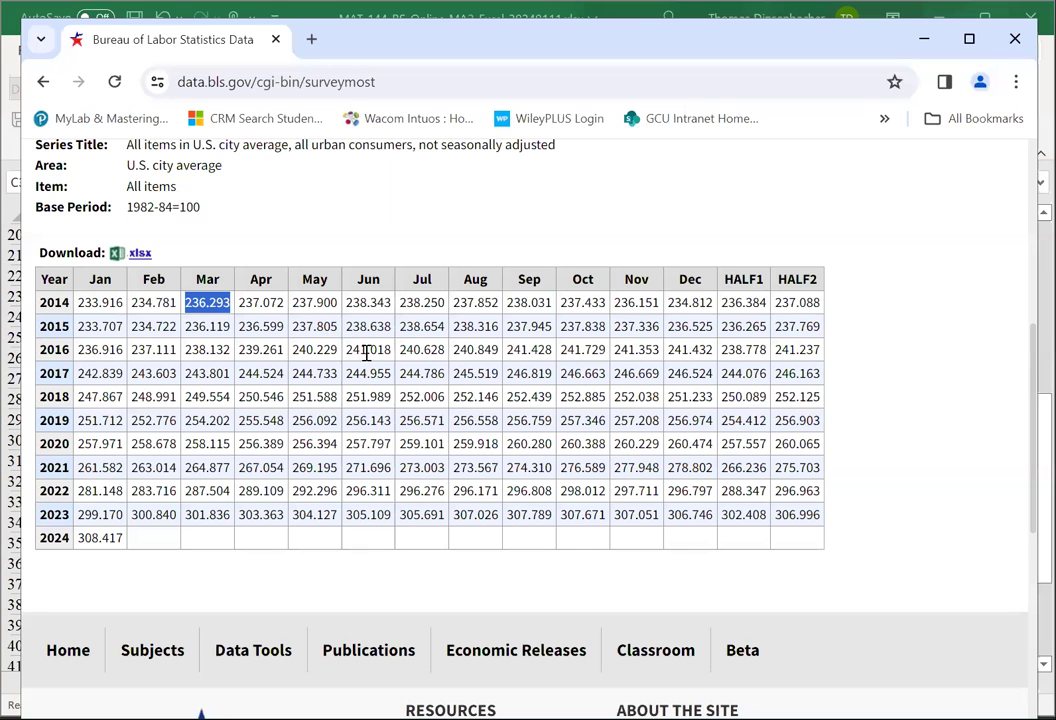
click(187, 326)
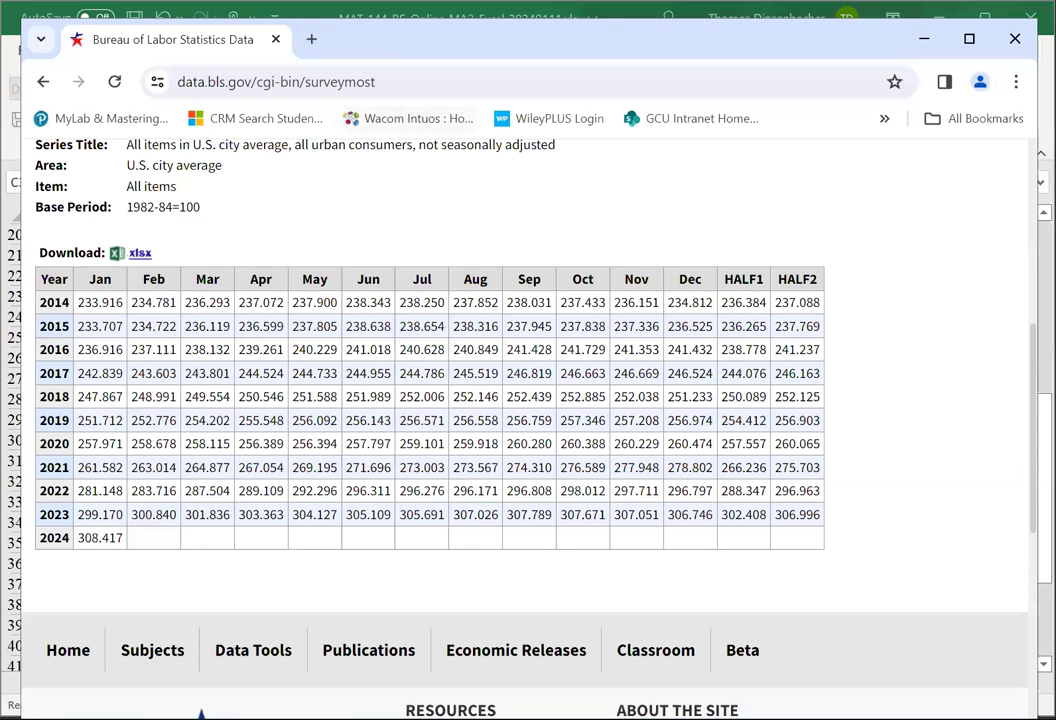
key(alt+Tab)
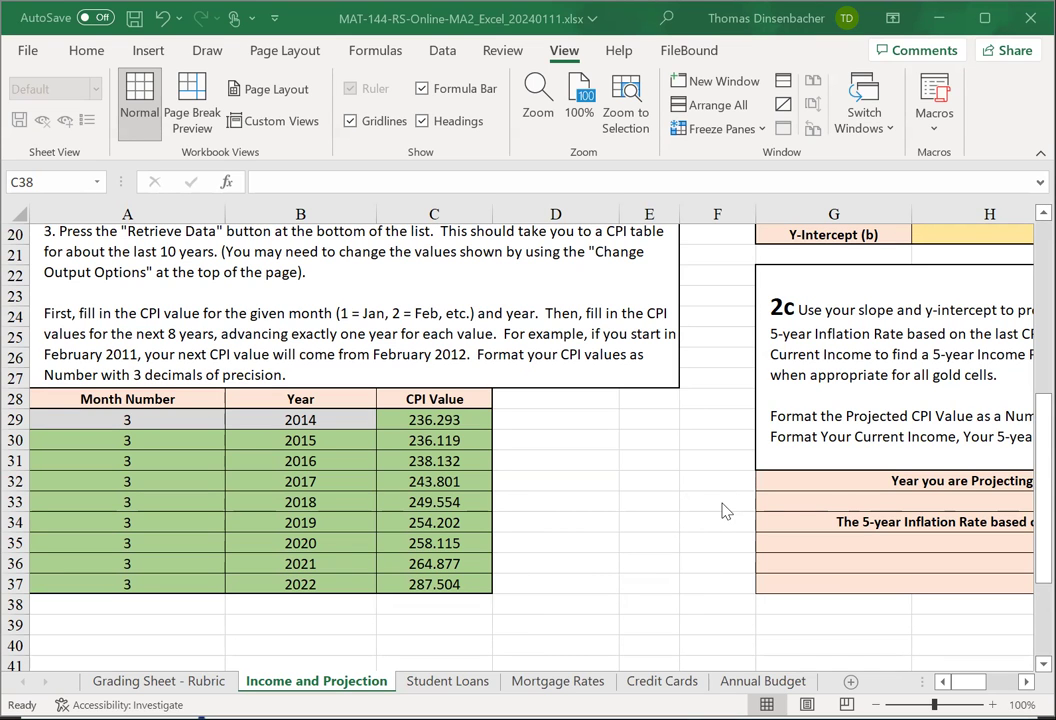
scroll(720, 520, up, 2)
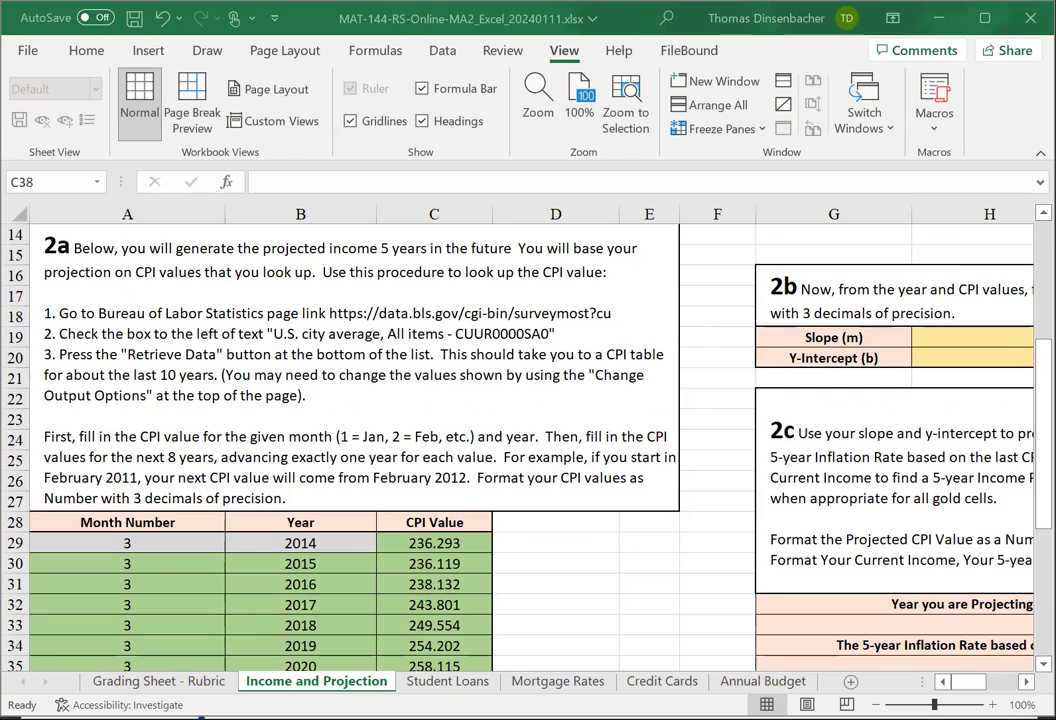
scroll(793, 555, right, 3)
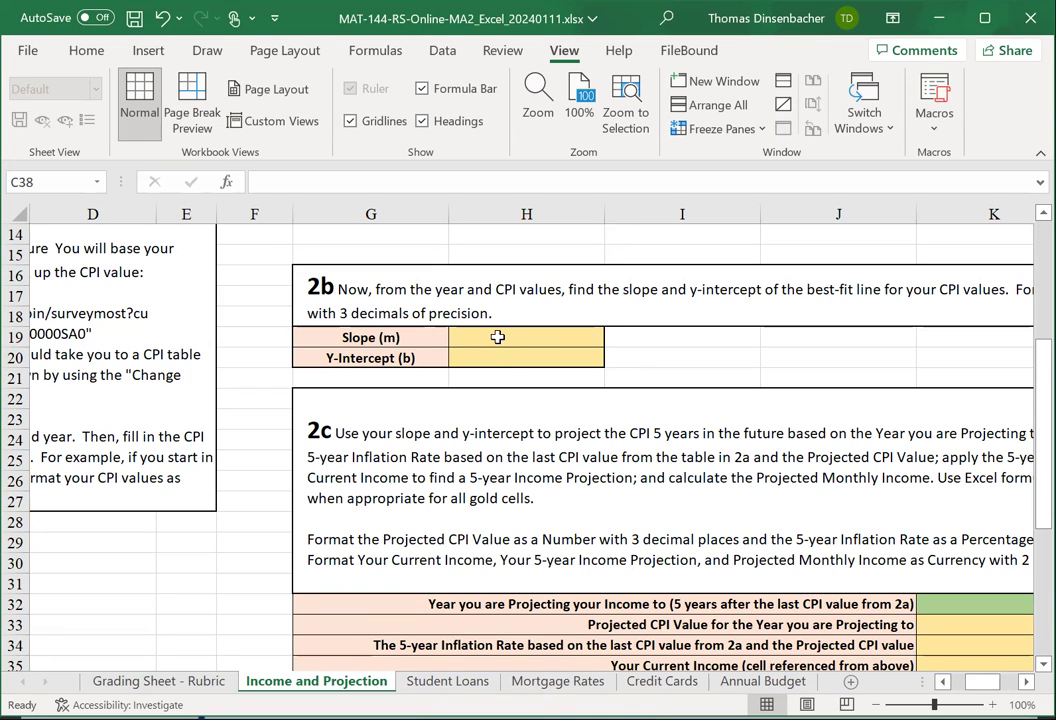
Step: Enter =SLOPE(C29:C37,B29:B37) in H19, giving a slope of 5.691416667
click(497, 337)
text(=S)
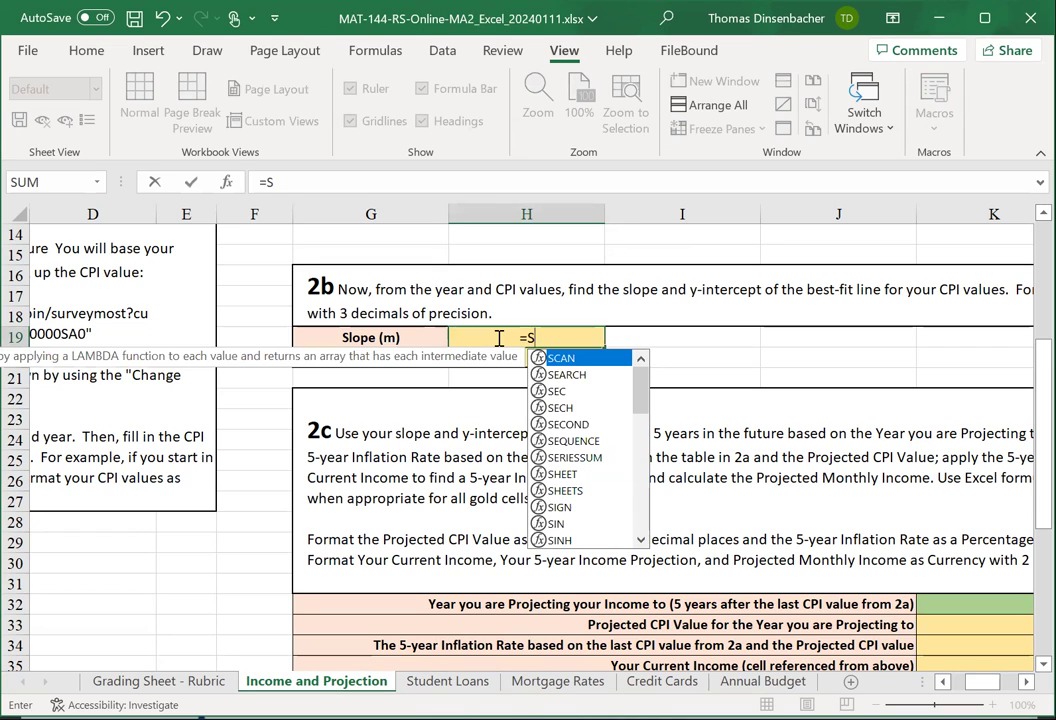
text(LOPE()
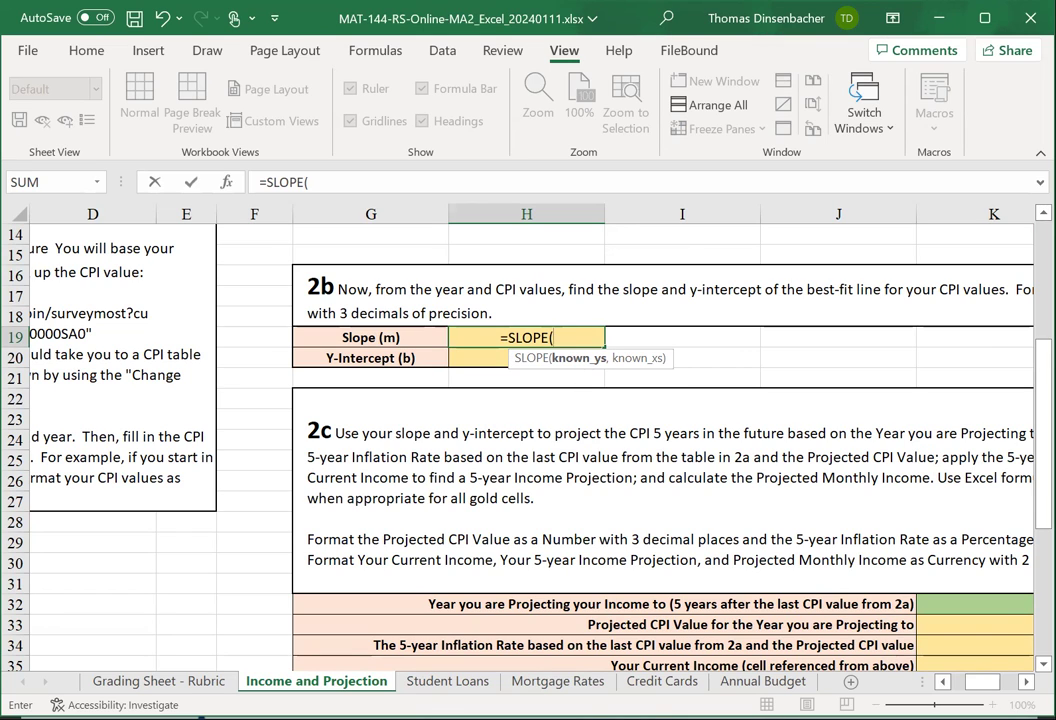
scroll(630, 383, left, 2)
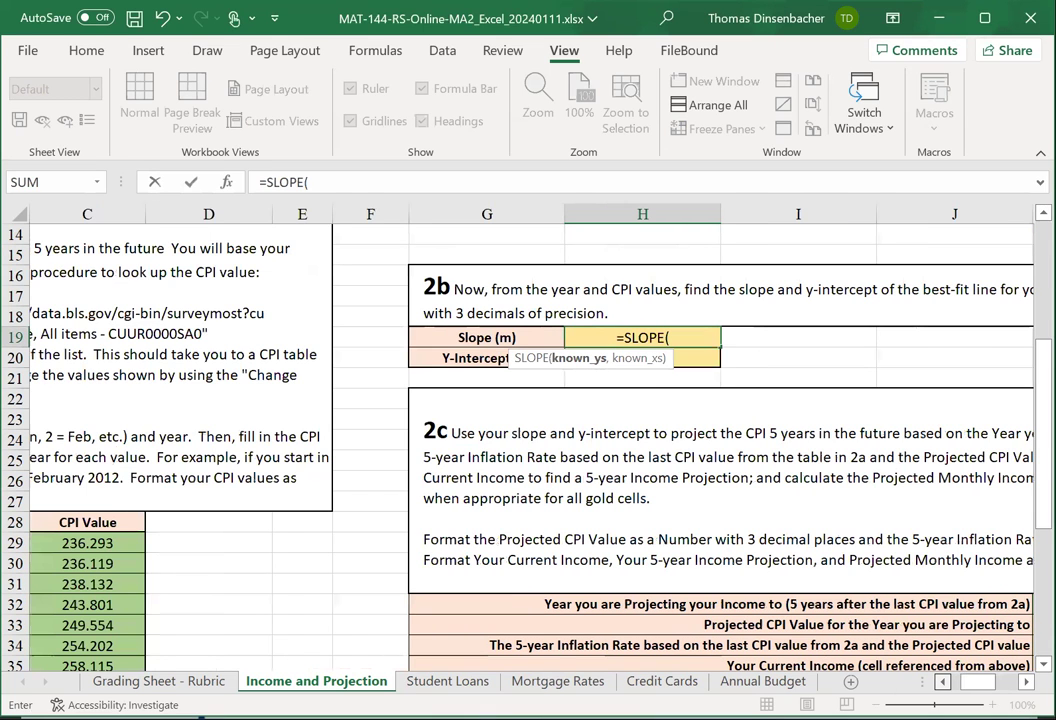
scroll(420, 560, left, 3)
scroll(420, 560, down, 1)
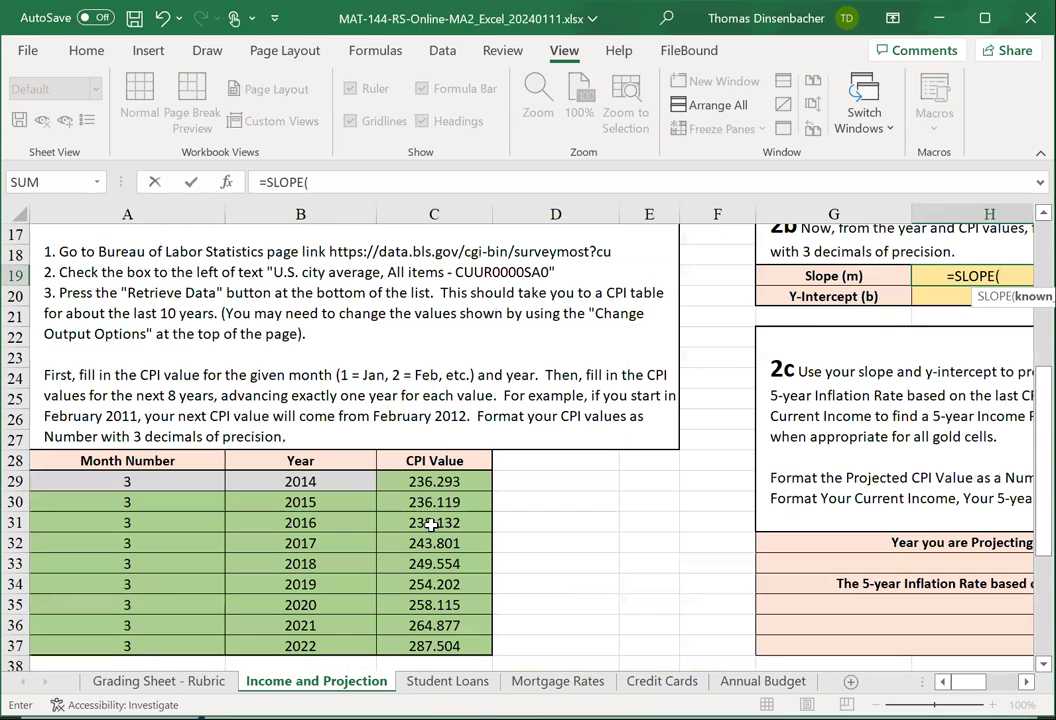
drag(443, 636, 434, 481)
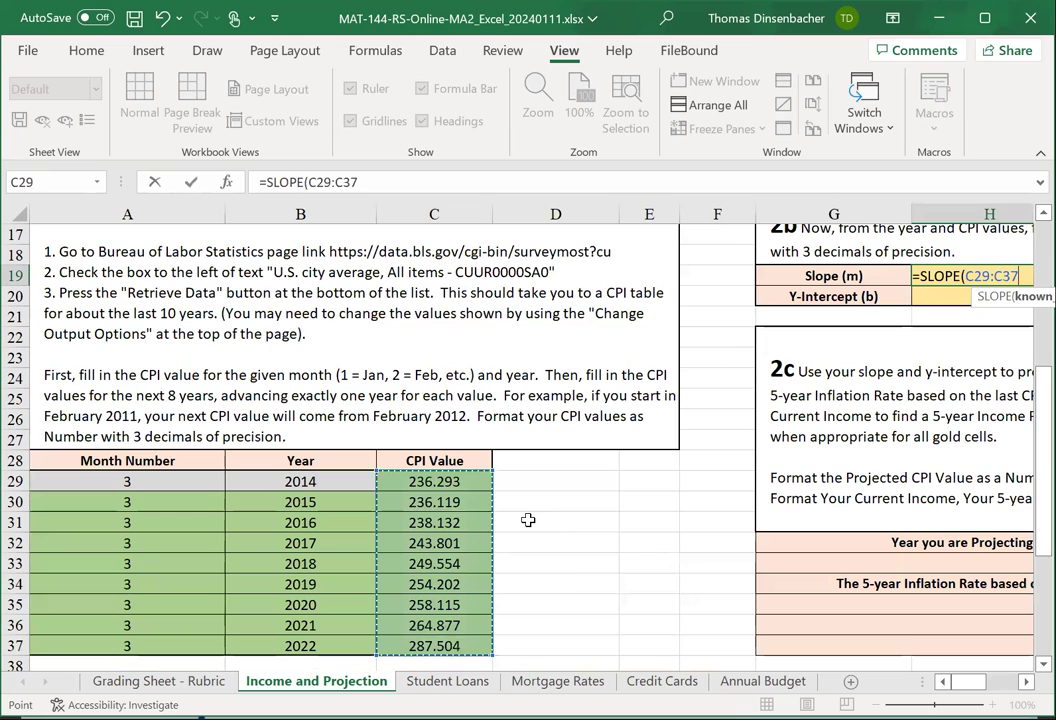
text(,)
click(298, 481)
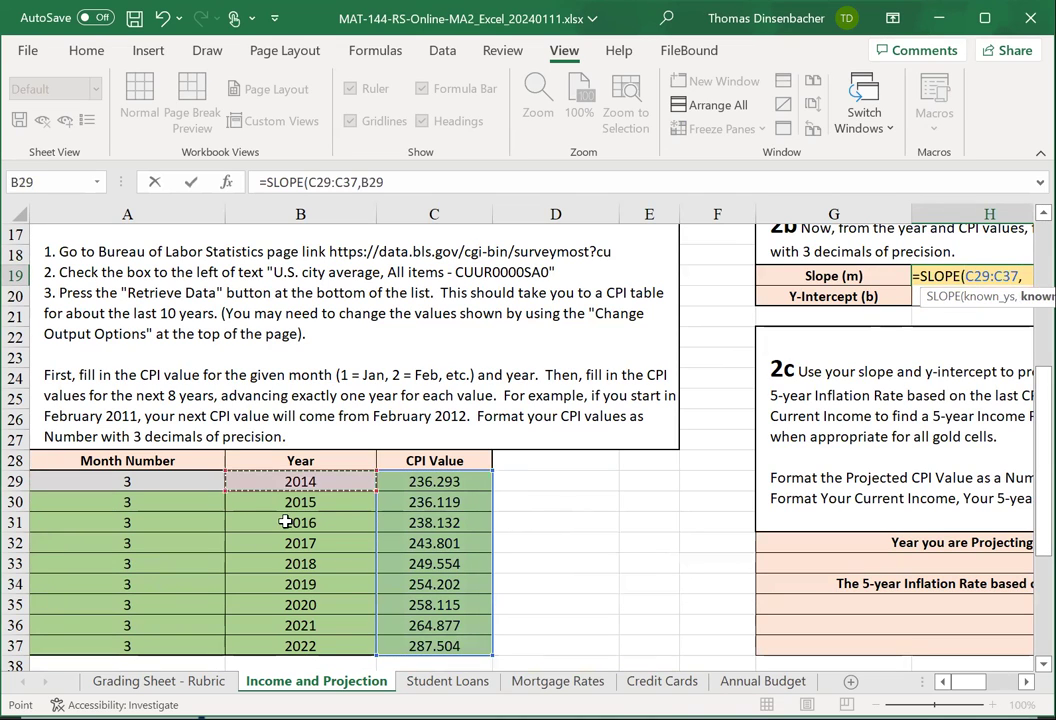
drag(298, 633, 302, 646)
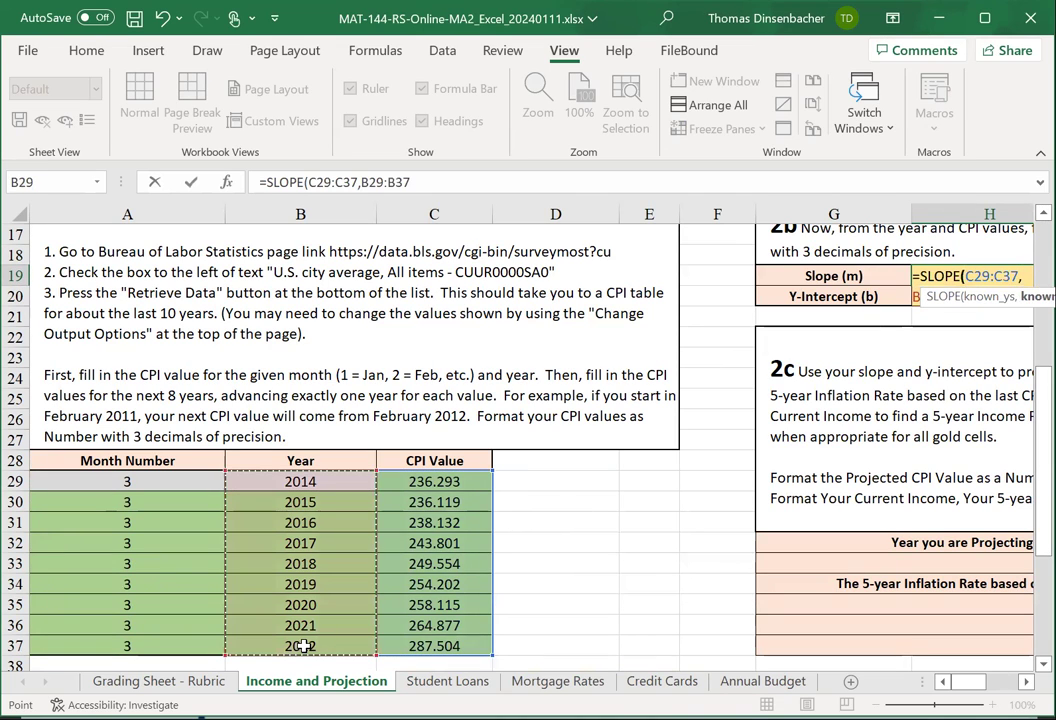
key(Return)
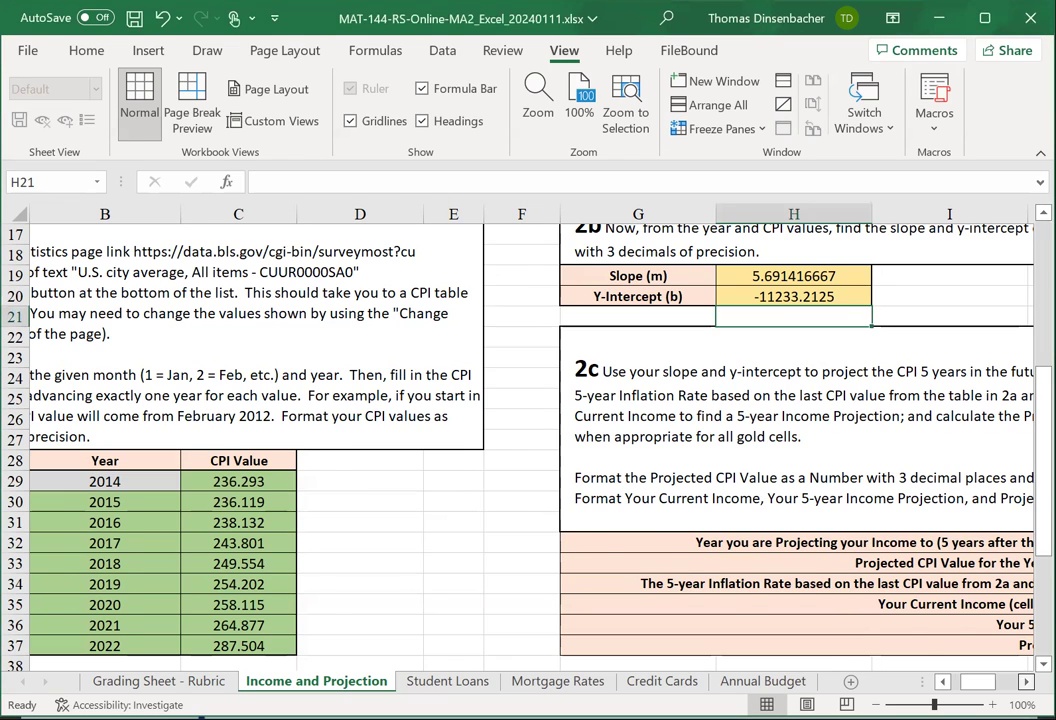
scroll(845, 560, right, 2)
scroll(862, 610, right, 2)
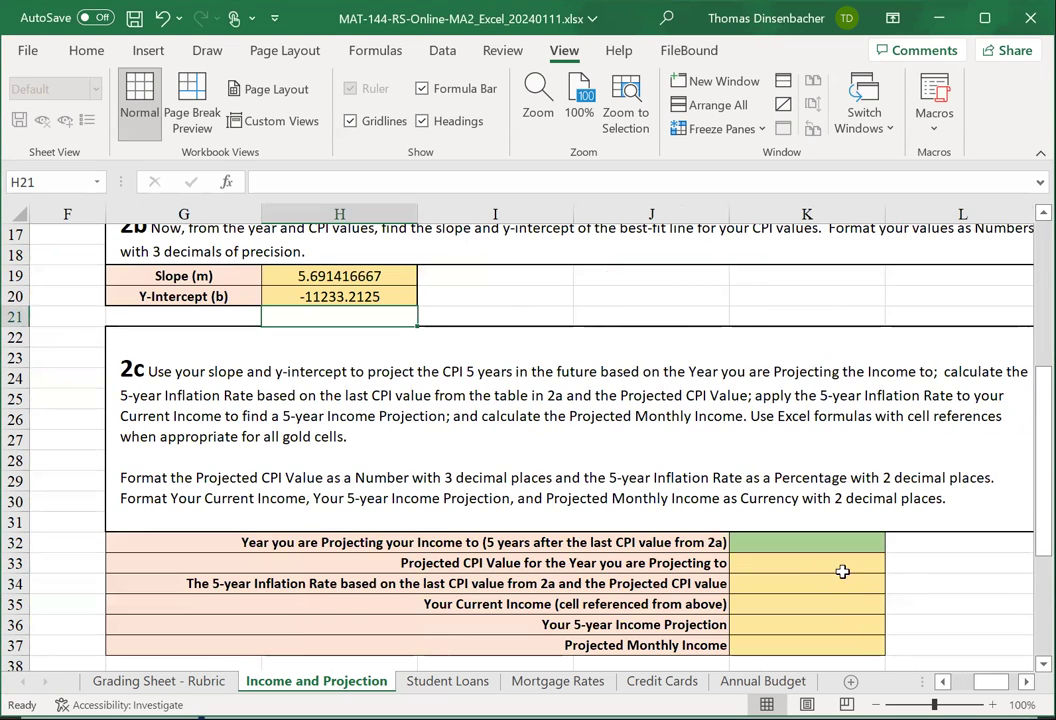
click(786, 540)
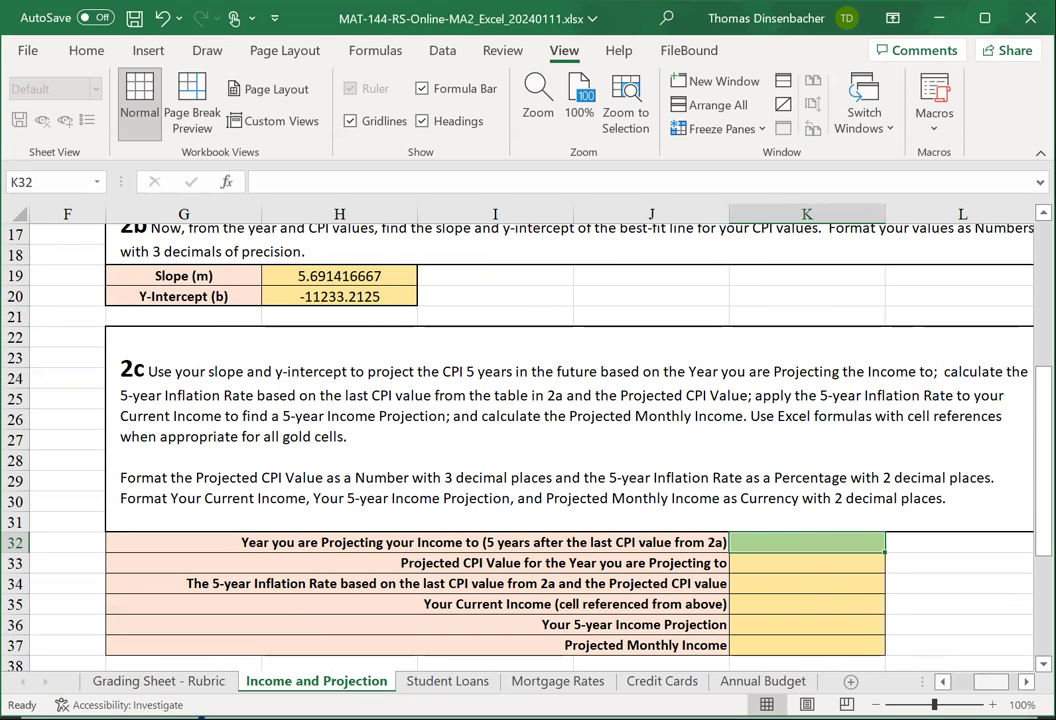
drag(990, 681, 968, 681)
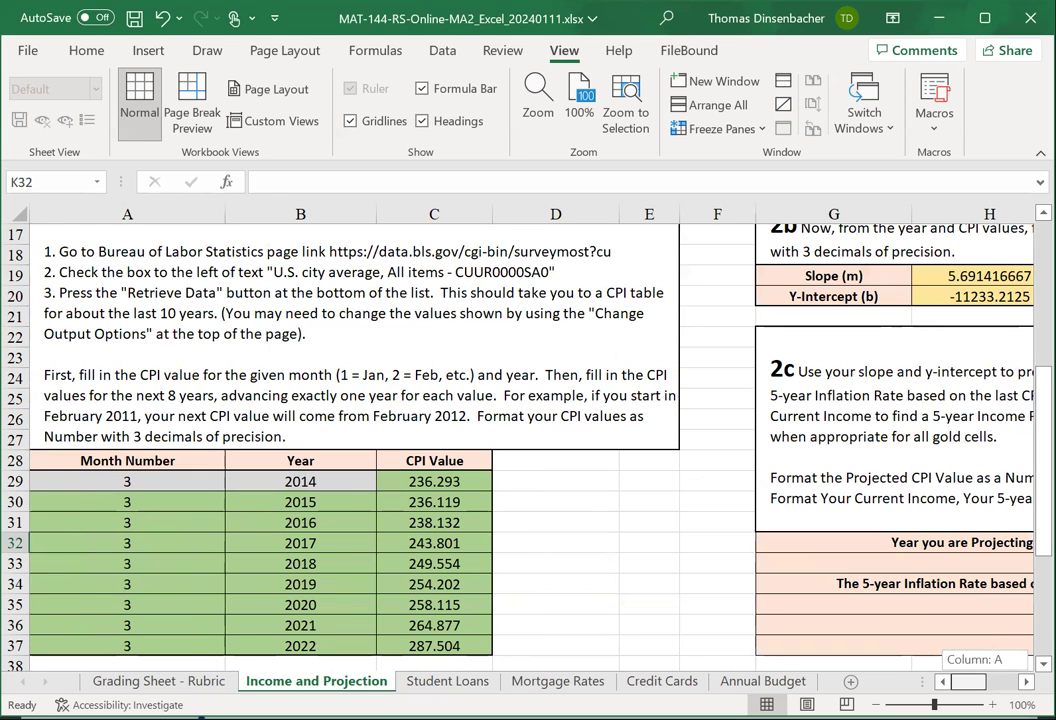
drag(968, 681, 995, 681)
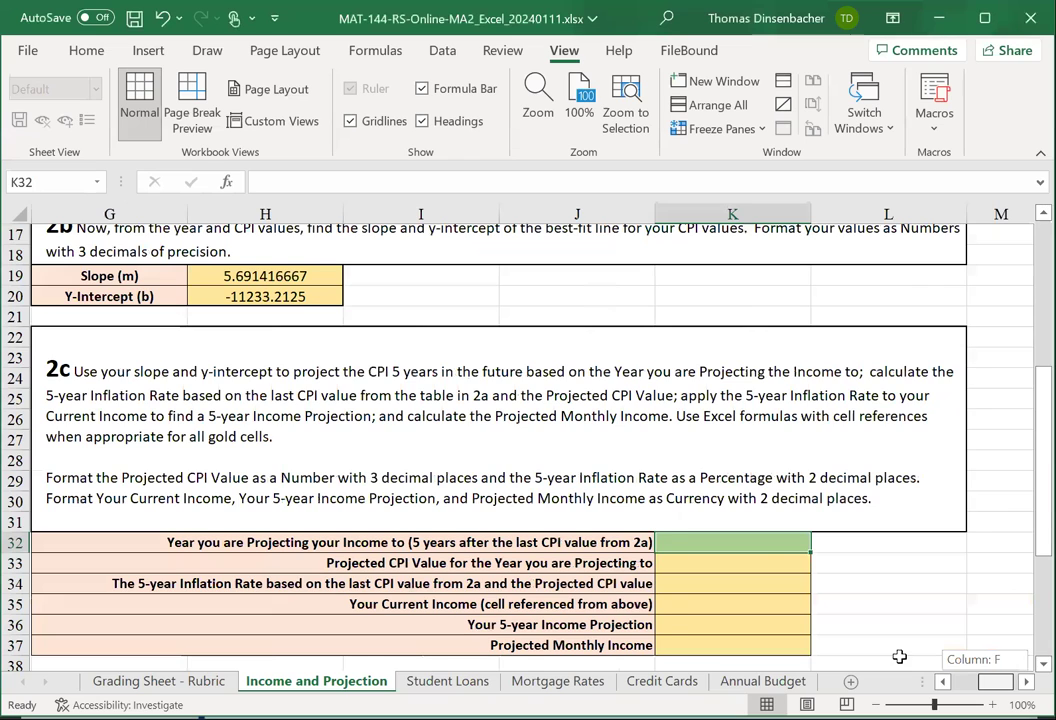
Step: Enter 2027 as the projection year in K32
text(2027)
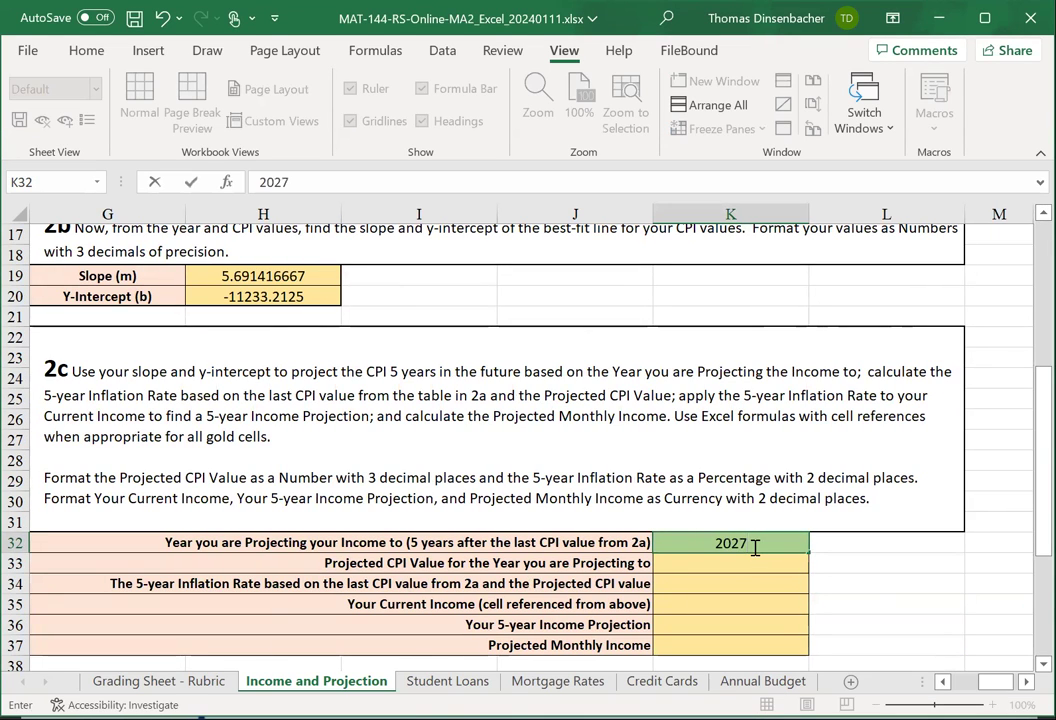
key(Return)
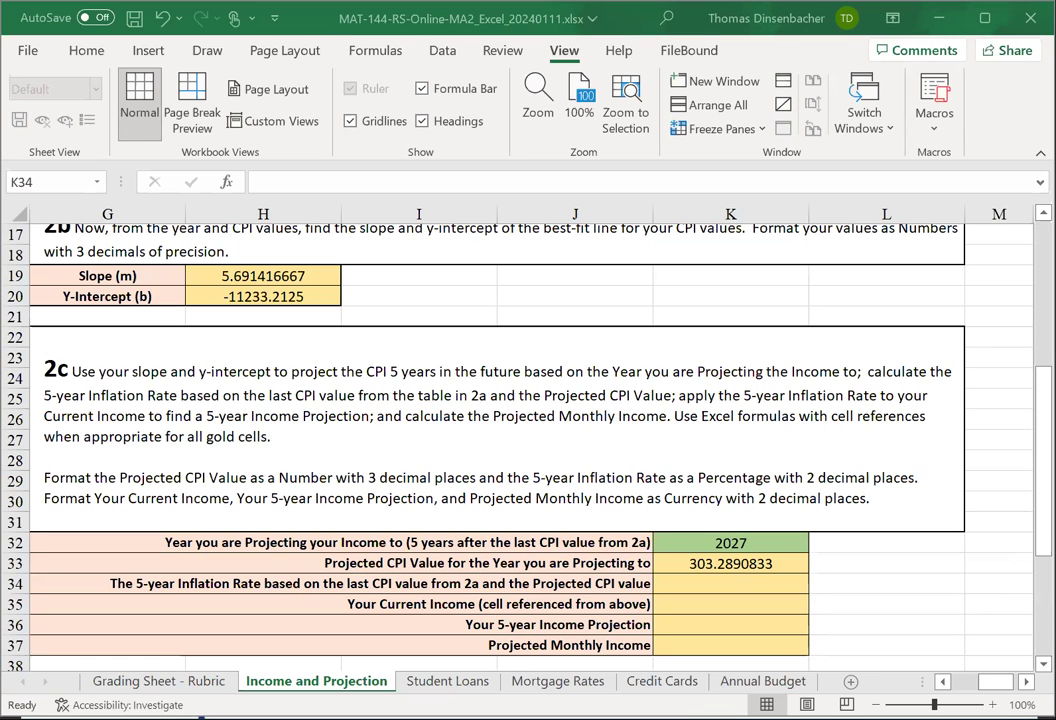
Step: Check the last CPI value 287.504 in C37, then select the 5-year inflation rate cell
scroll(530, 420, left, 4)
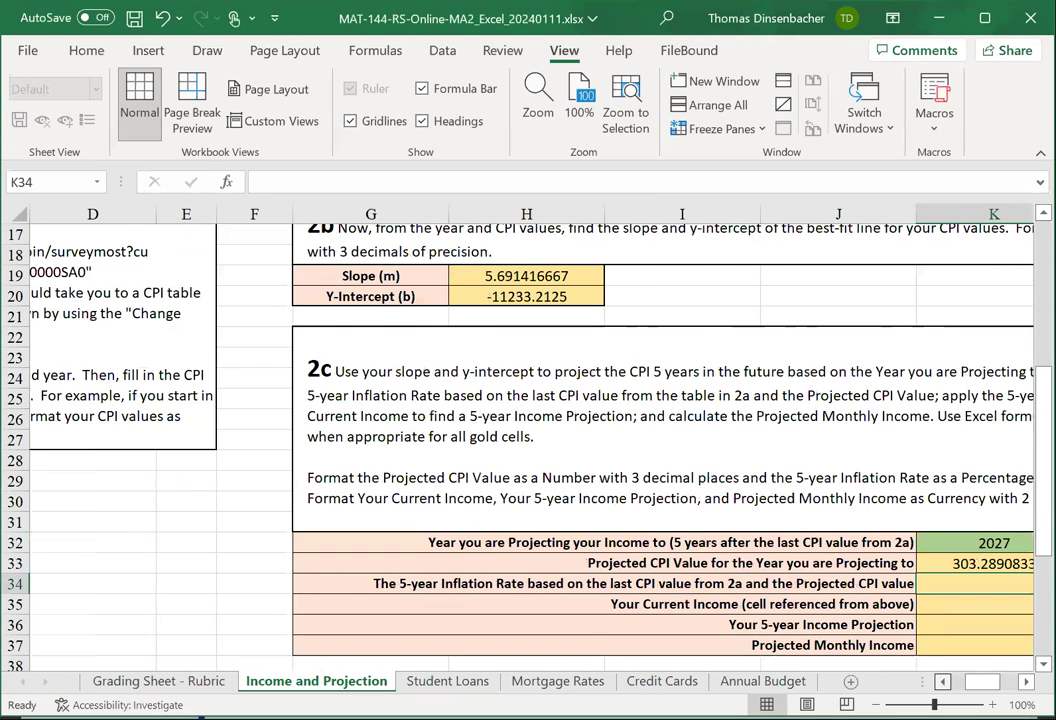
scroll(743, 547, left, 2)
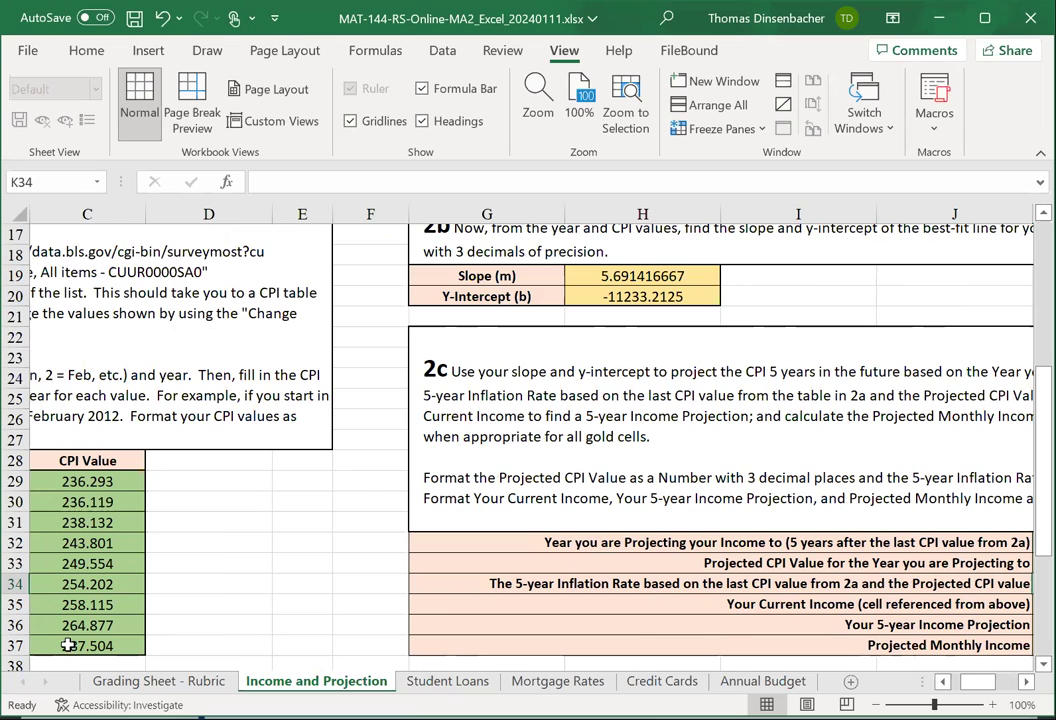
click(92, 643)
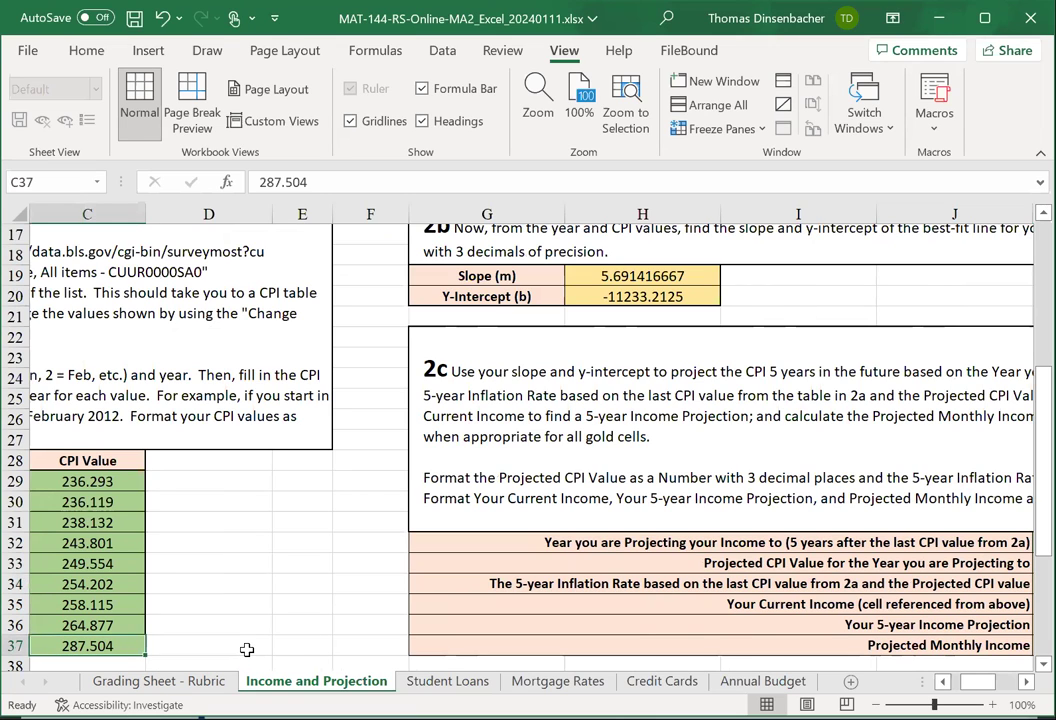
scroll(528, 440, right, 1)
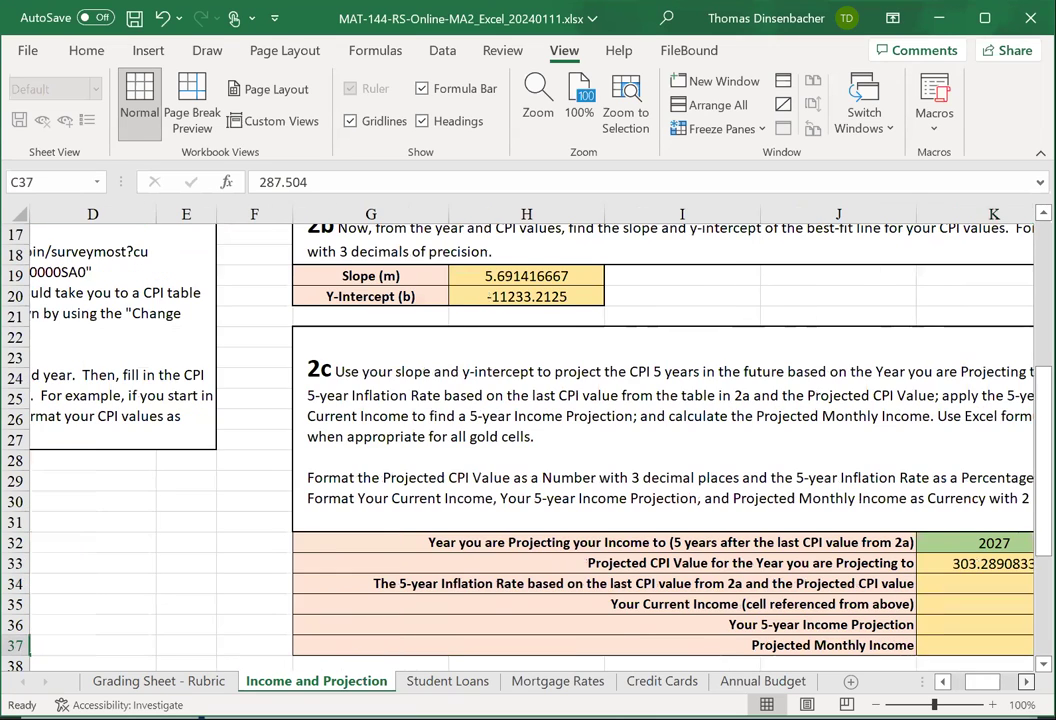
scroll(830, 608, right, 1)
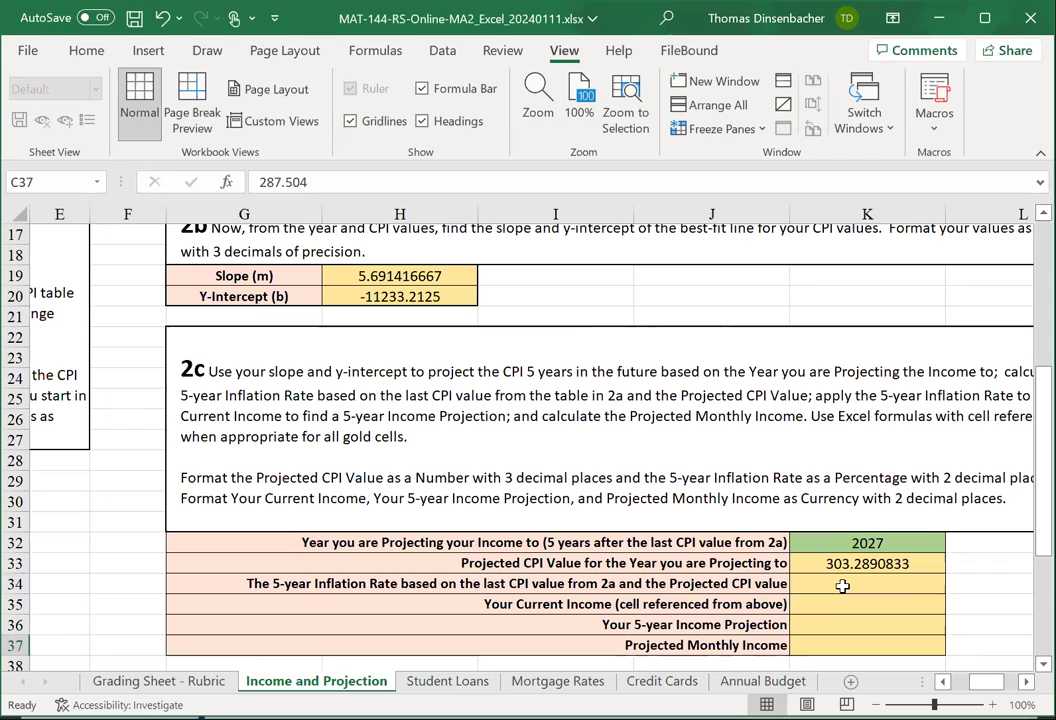
click(846, 586)
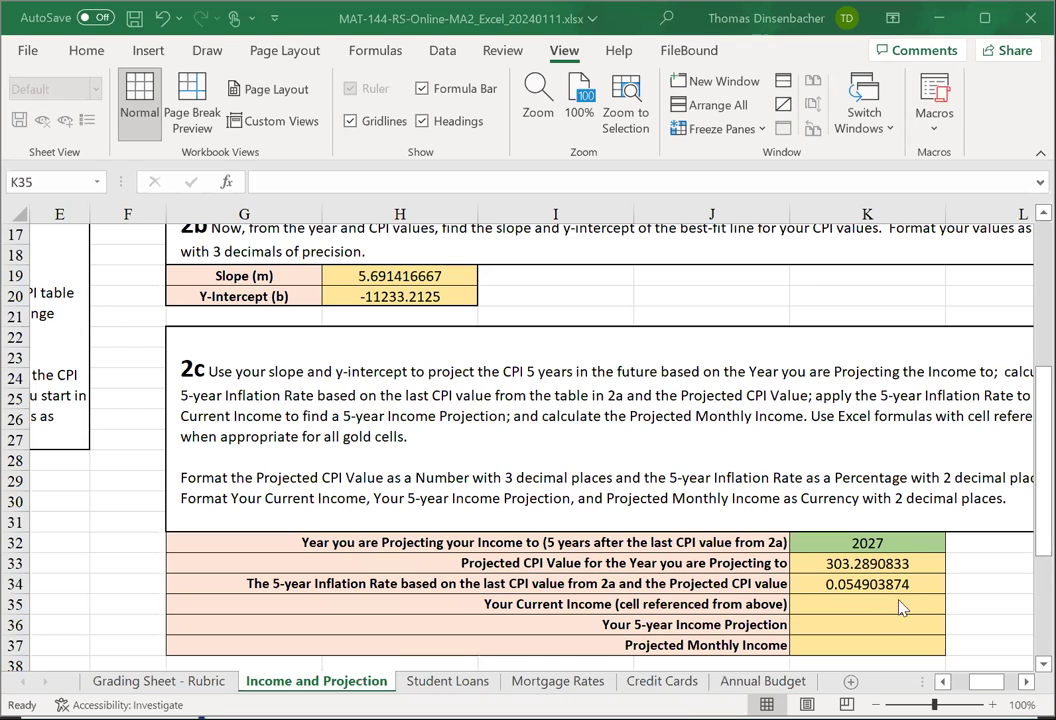
Step: Set K35 to =B11 so Your Current Income shows $60,736.00
click(868, 608)
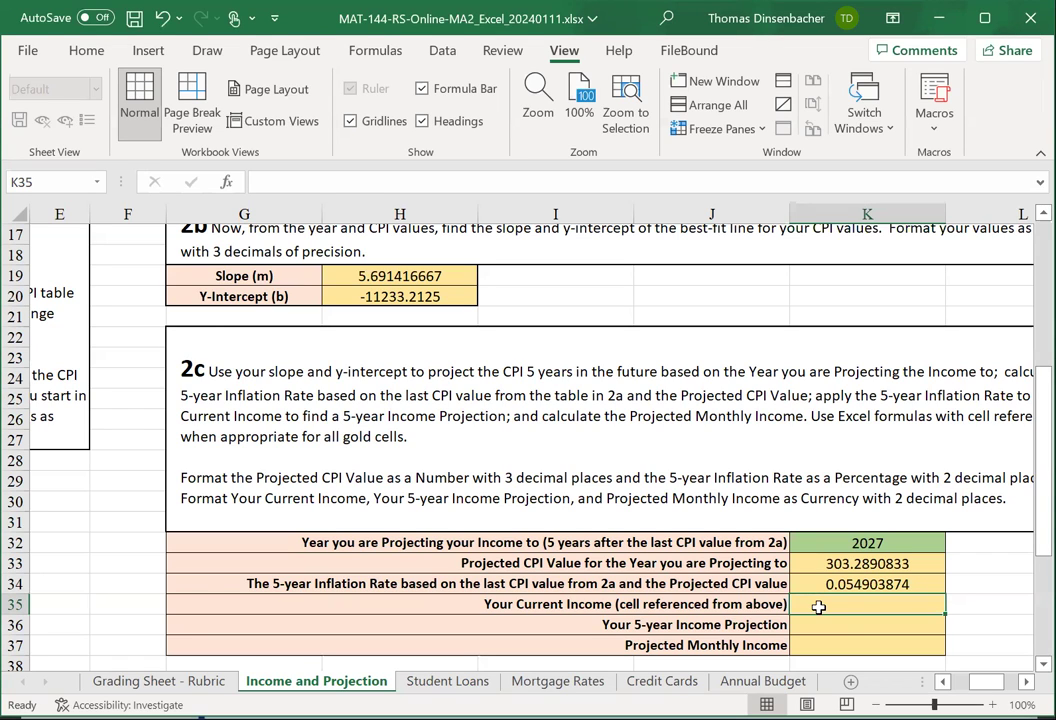
text(=)
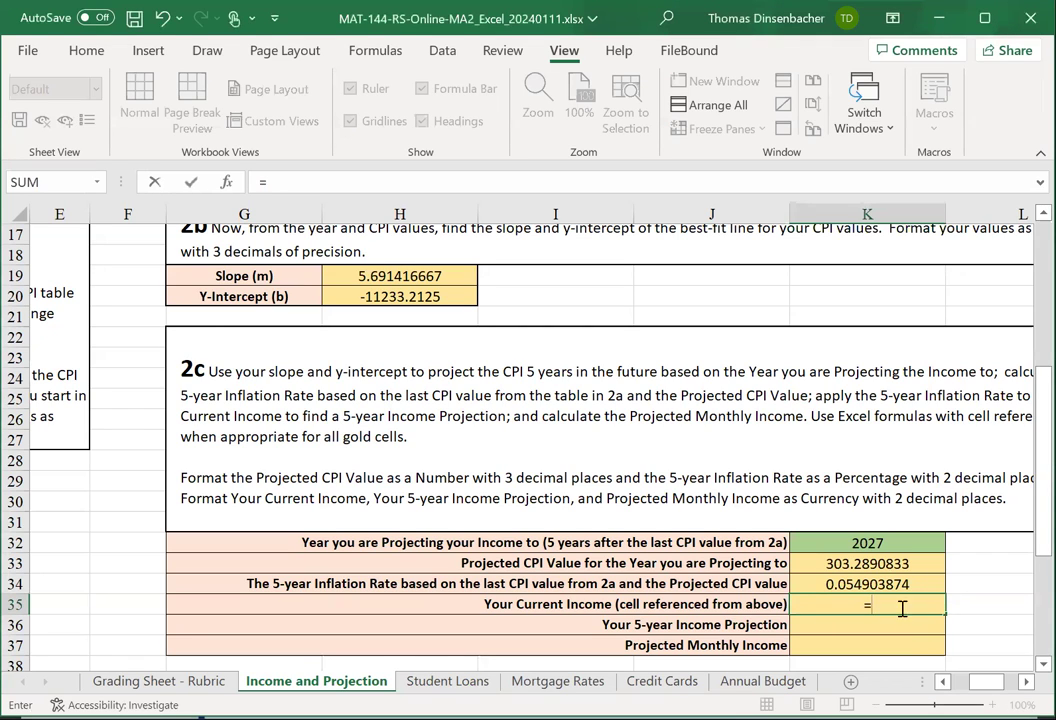
scroll(804, 632, left, 4)
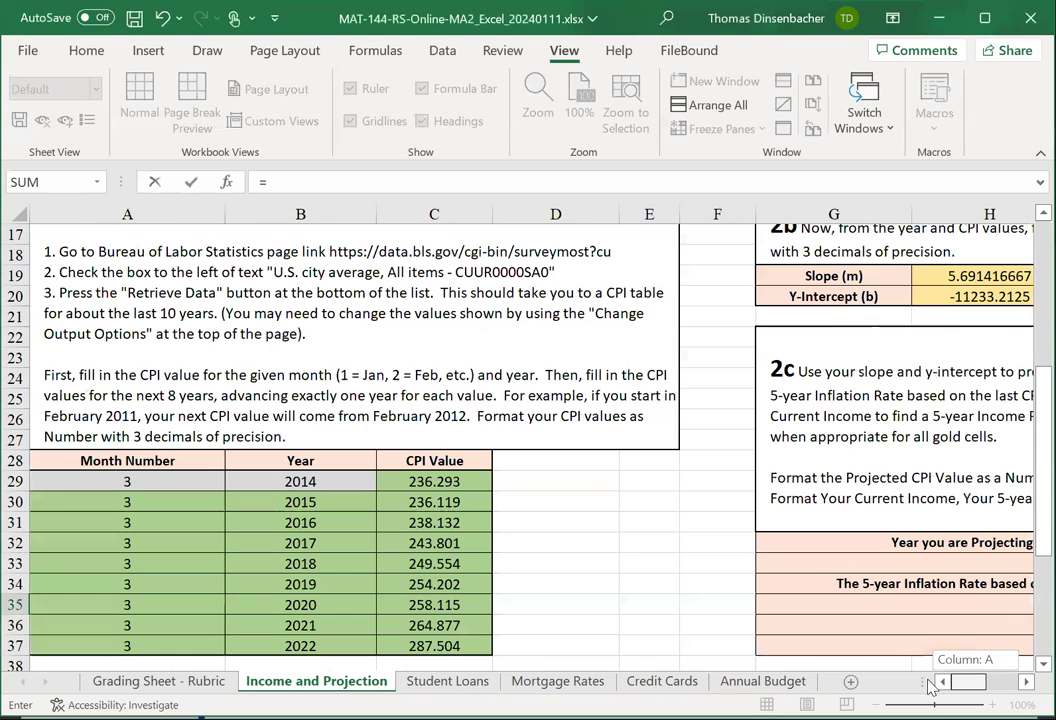
scroll(400, 527, up, 2)
scroll(390, 510, up, 1)
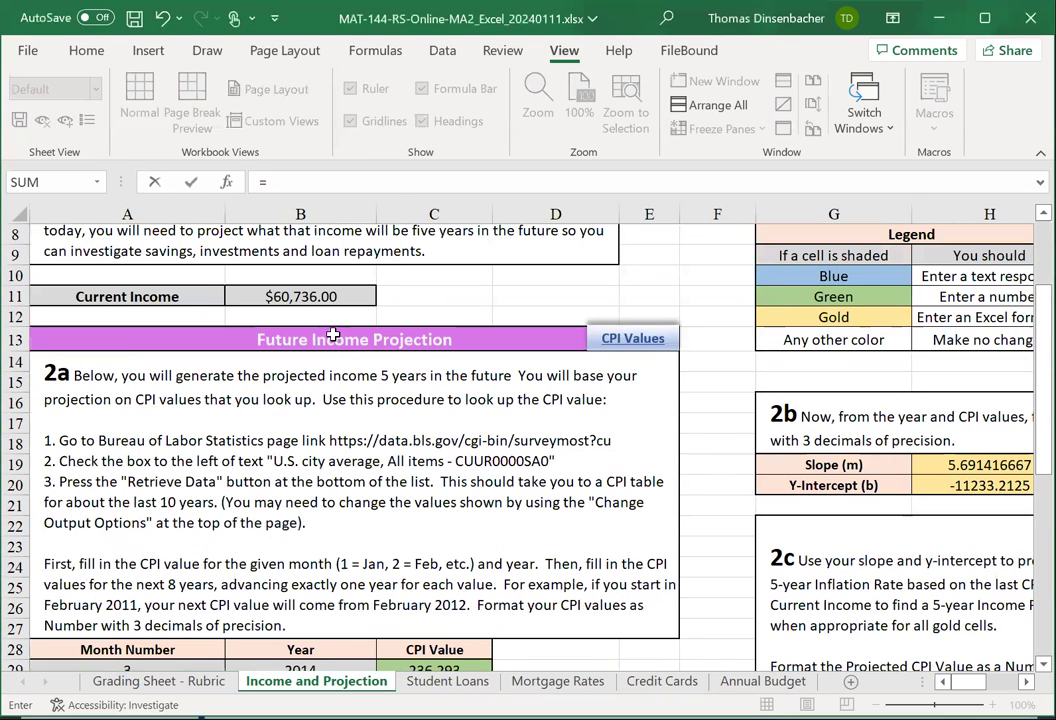
click(283, 297)
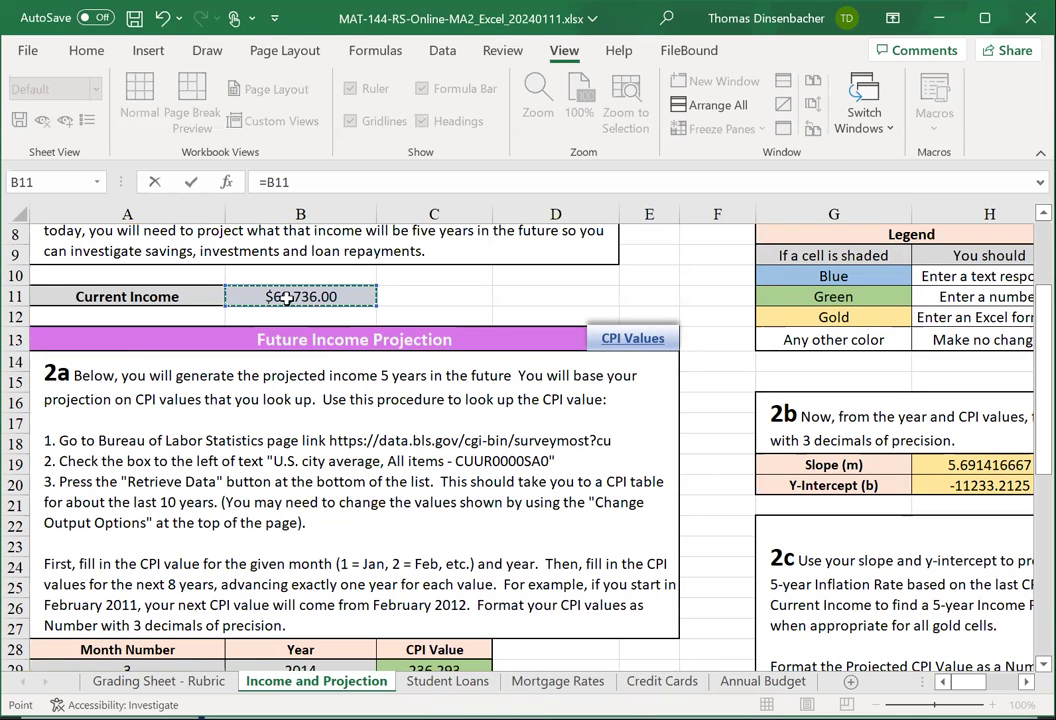
key(Return)
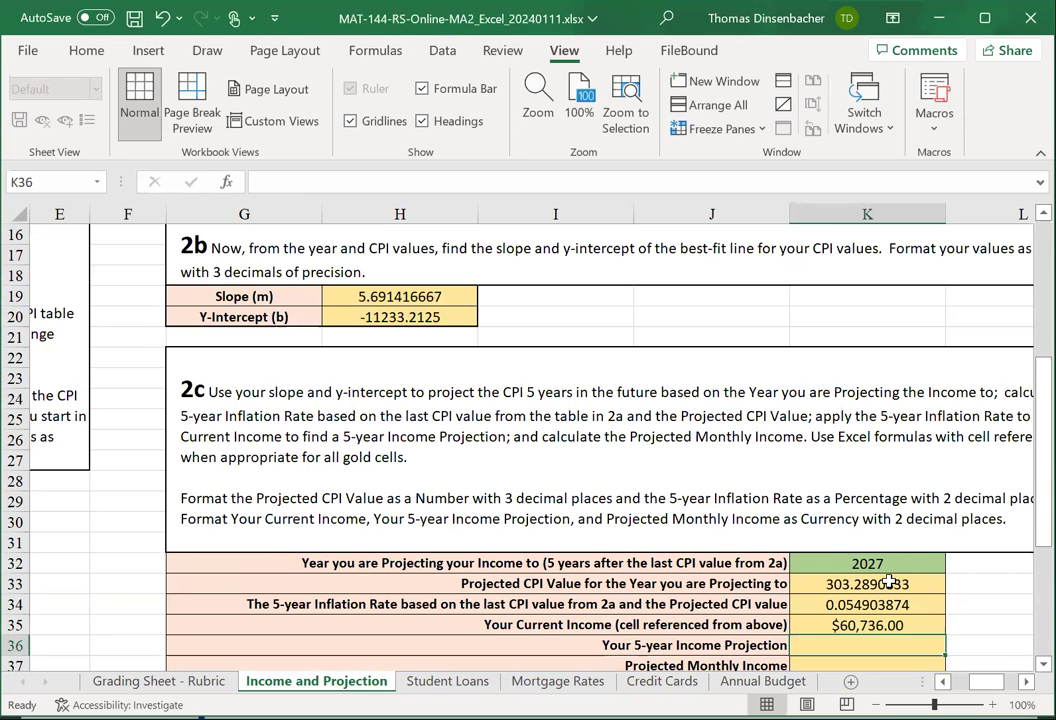
Step: Fill in K36 with the $64,070.64 income projection and K37 with $5,339.22 monthly income
scroll(889, 583, down, 1)
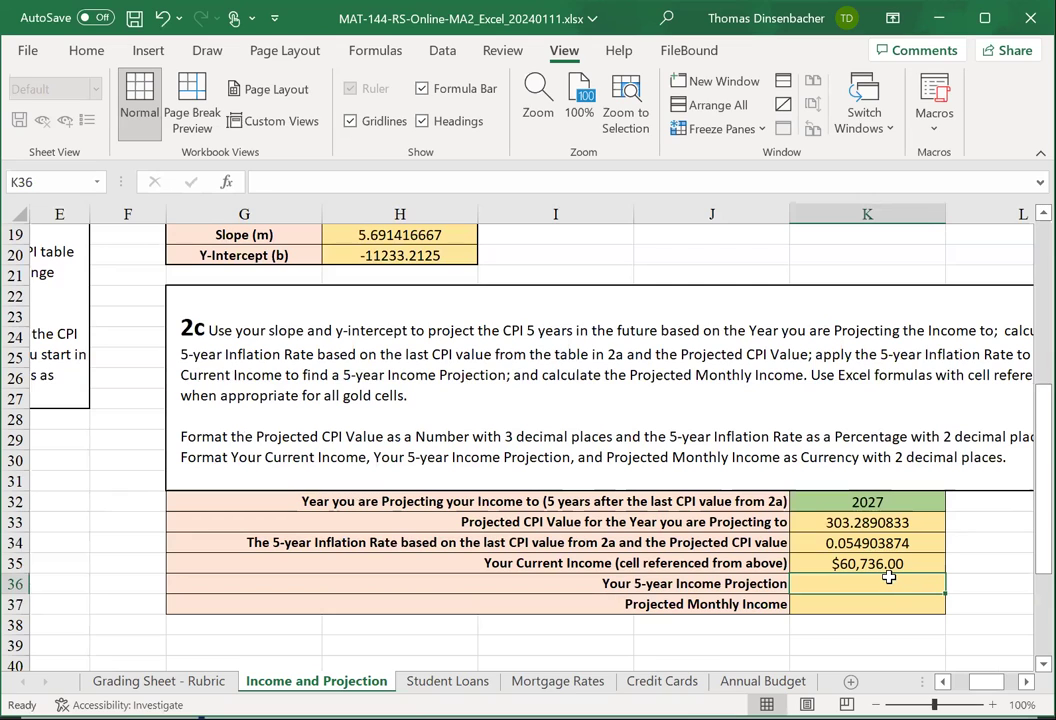
click(846, 603)
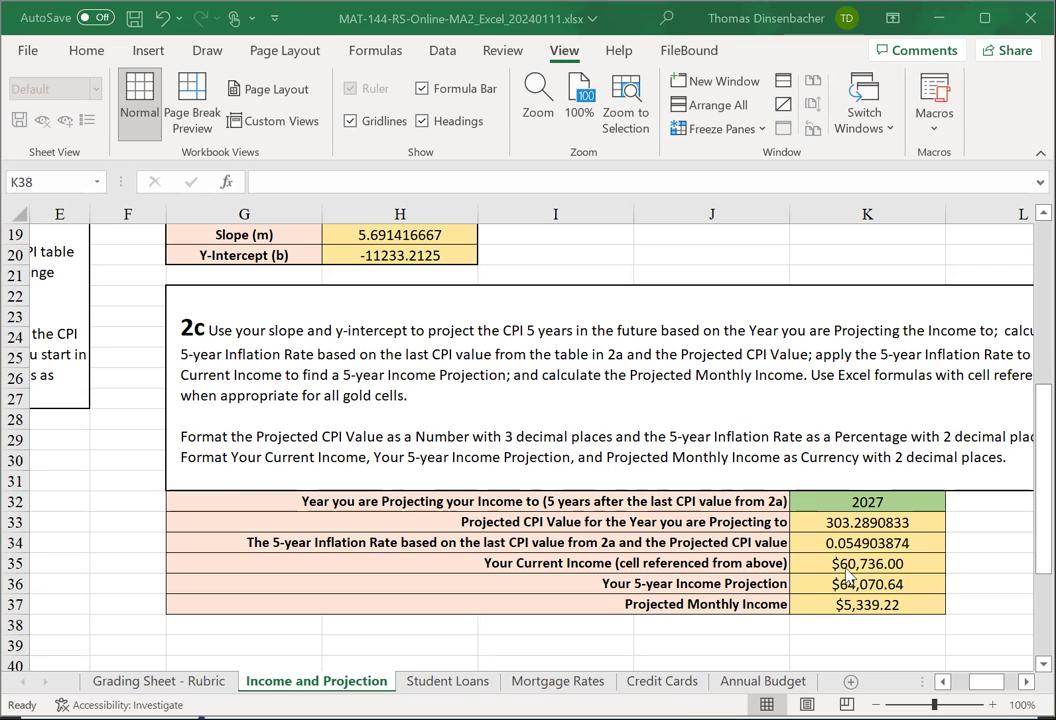
Step: Format the projected CPI in K33 as a Number with 3 decimals, showing 303.289
click(851, 528)
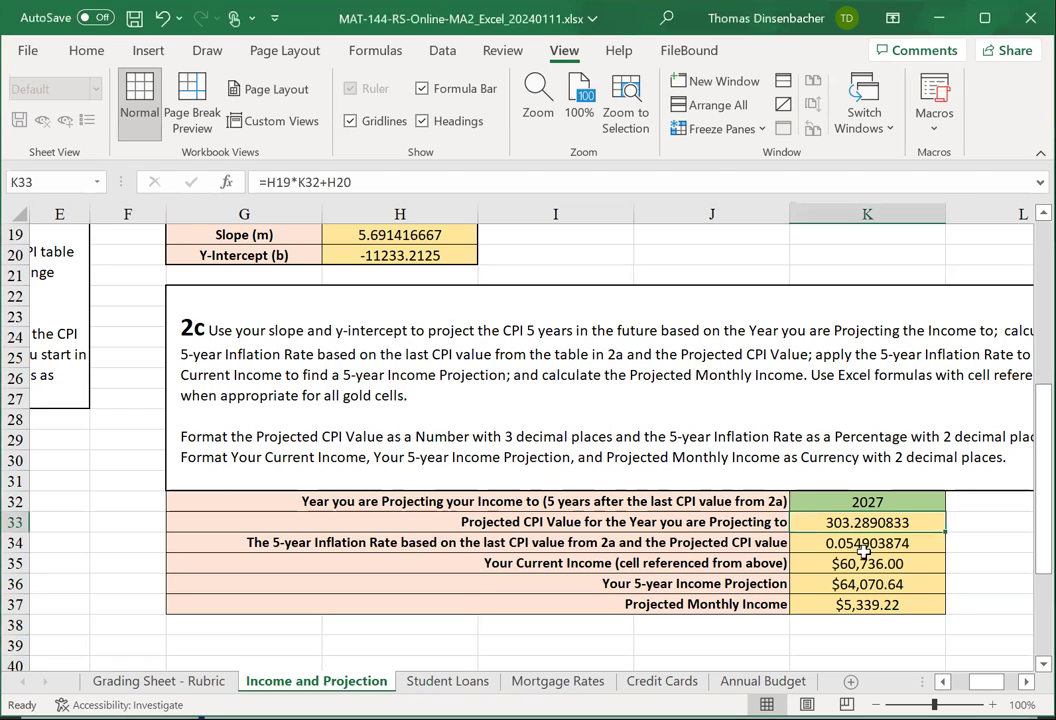
click(86, 52)
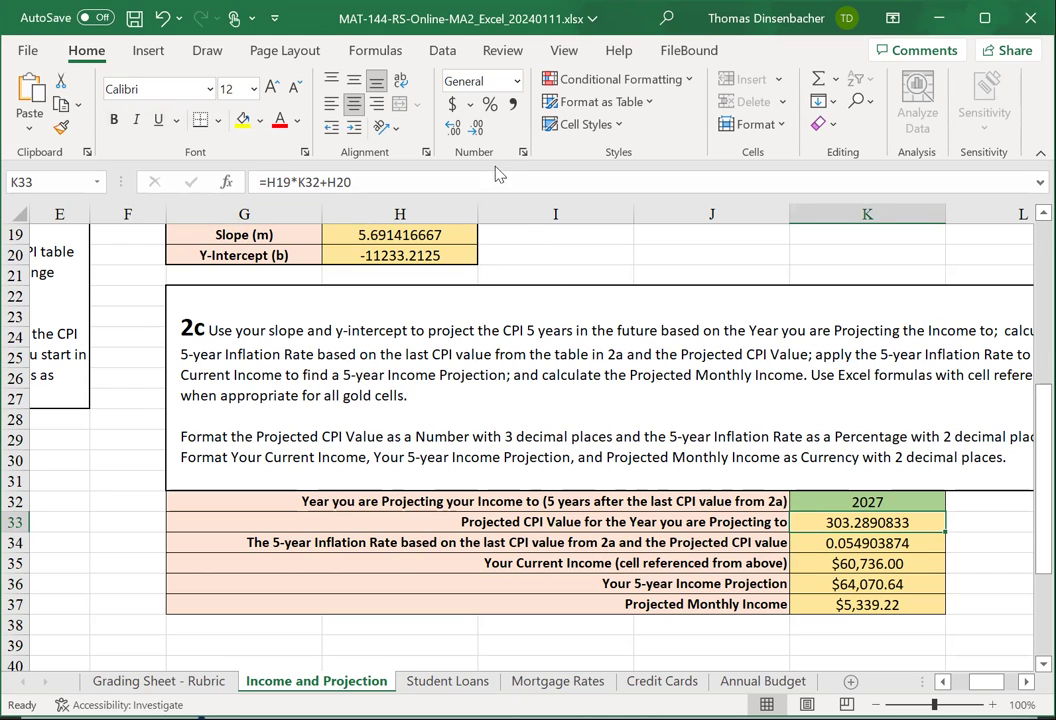
click(517, 81)
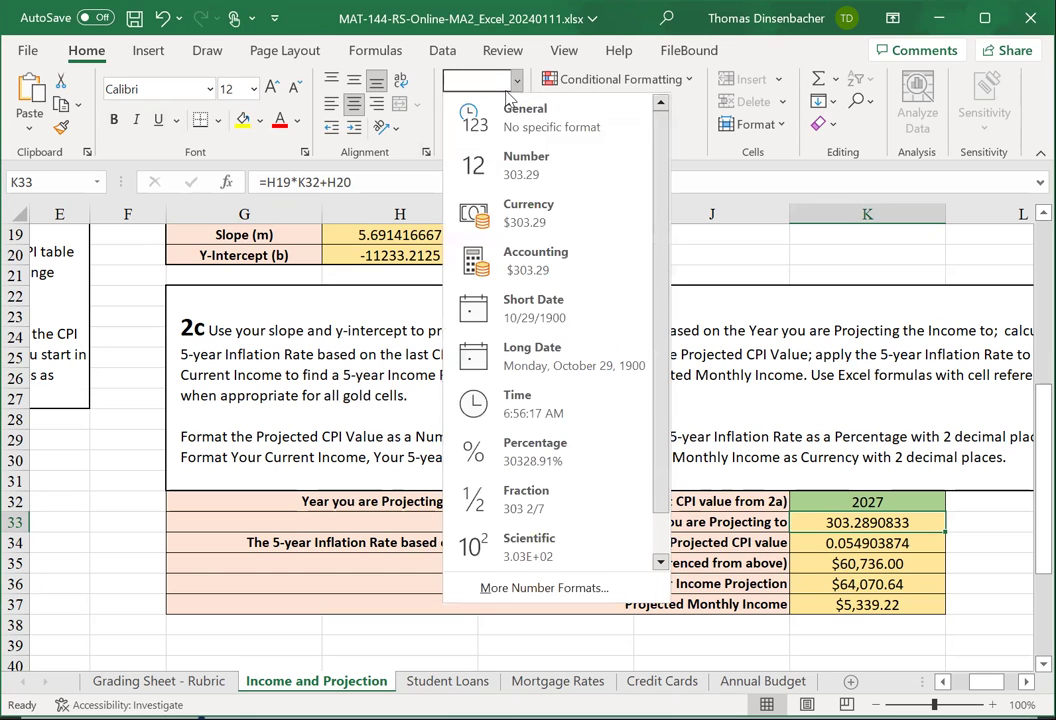
click(524, 170)
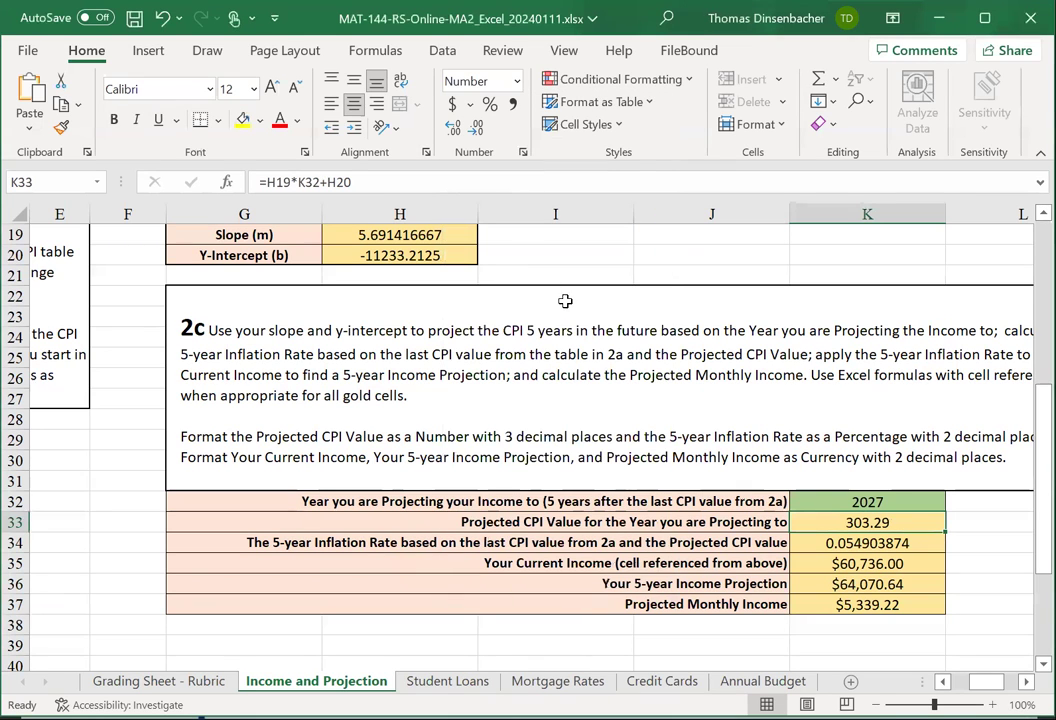
click(455, 133)
Step: Format the inflation rate in K34 as a Percentage, showing 5.49%
click(855, 548)
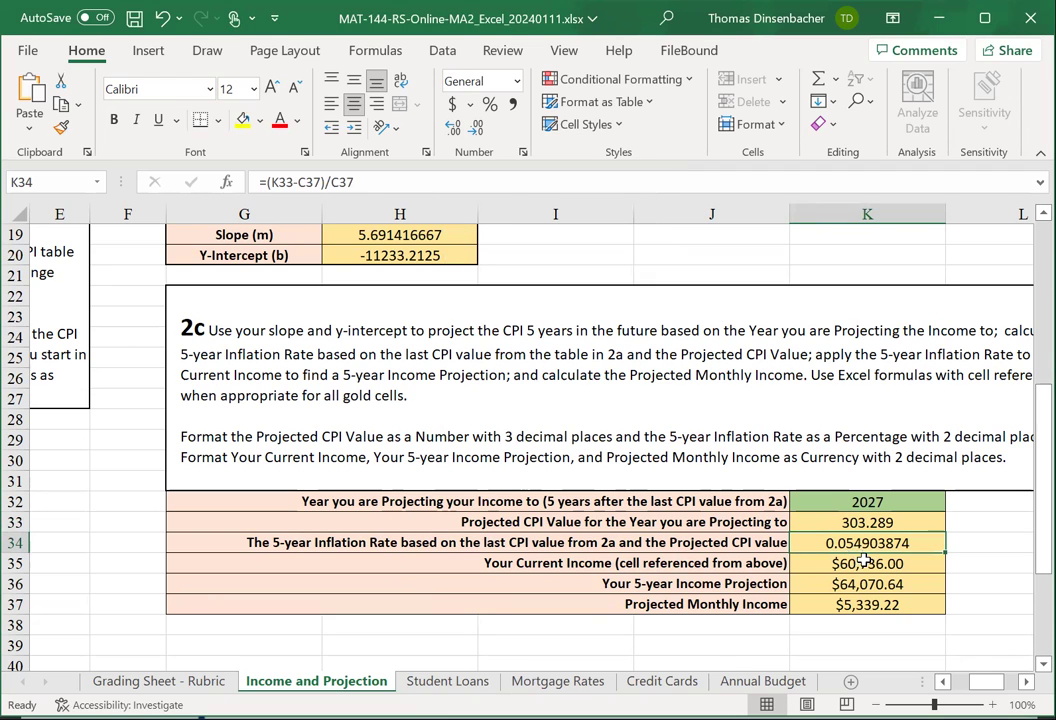
click(517, 80)
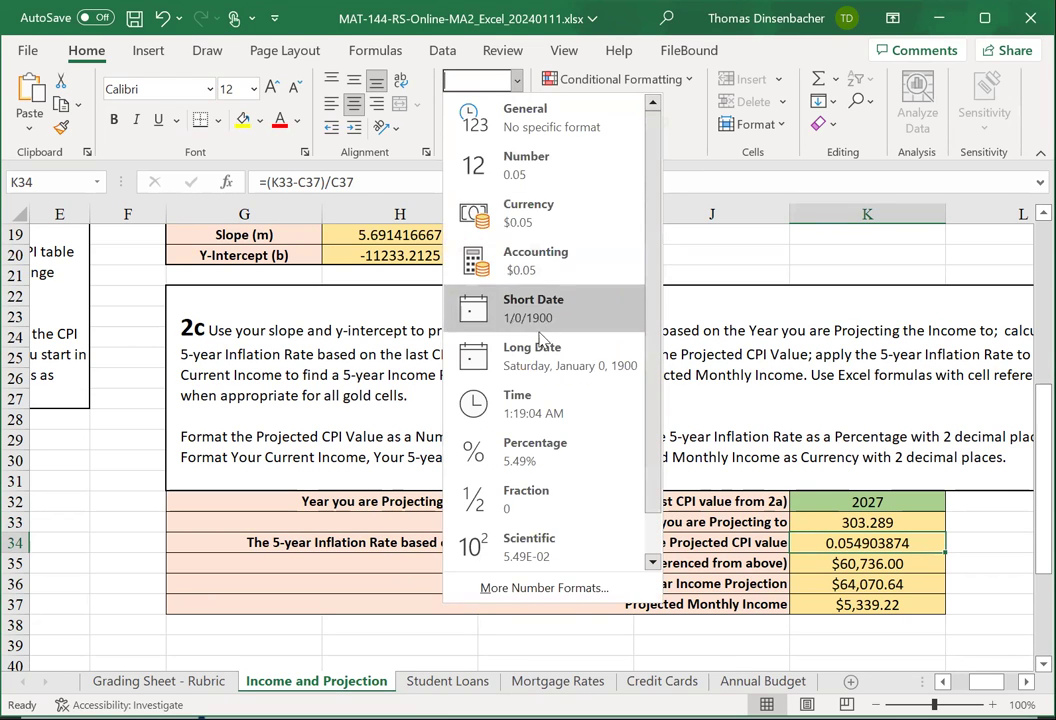
click(548, 455)
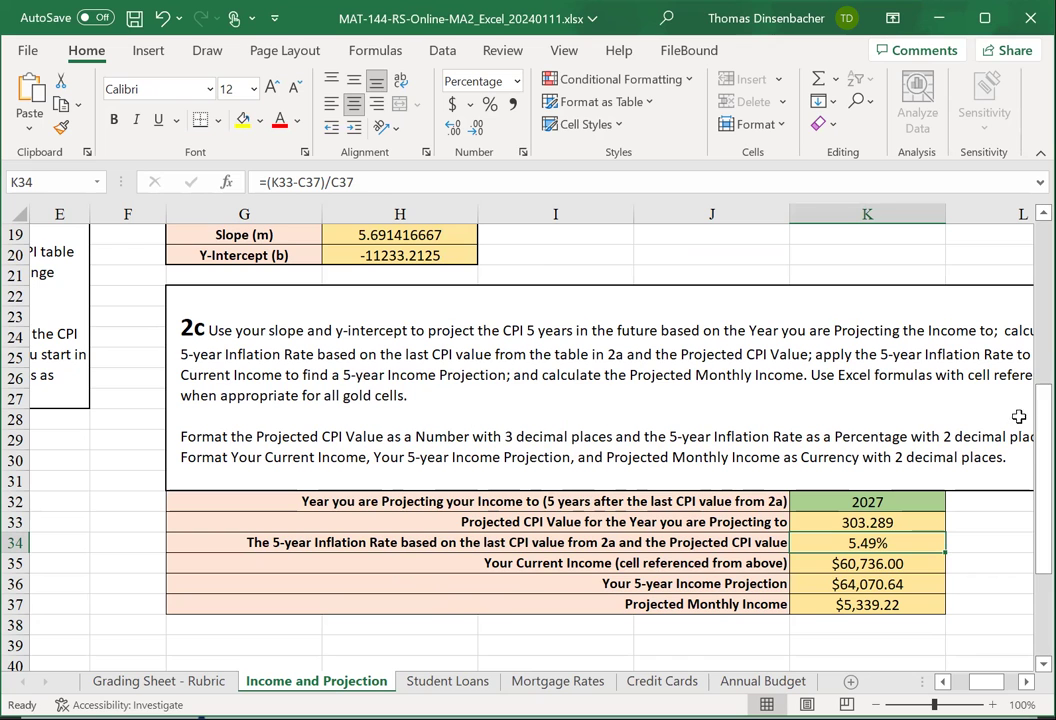
Step: Give H19:H20 the Number format with 3 decimals so they read 5.691 and -11233.213
drag(1043, 447, 1043, 402)
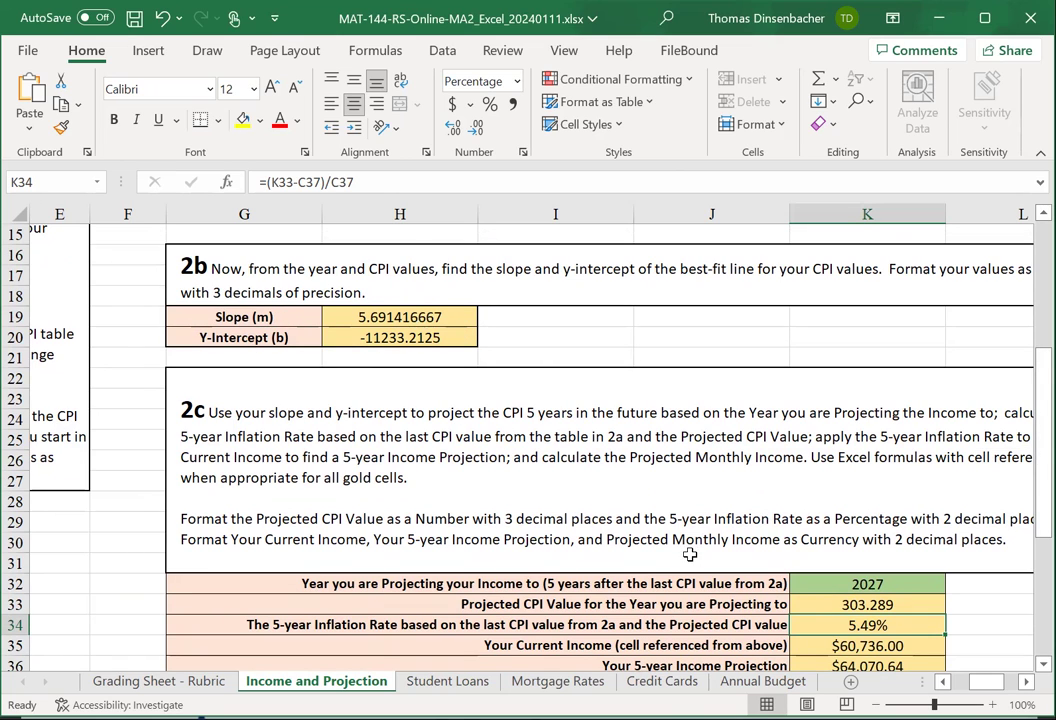
scroll(540, 440, right, 1)
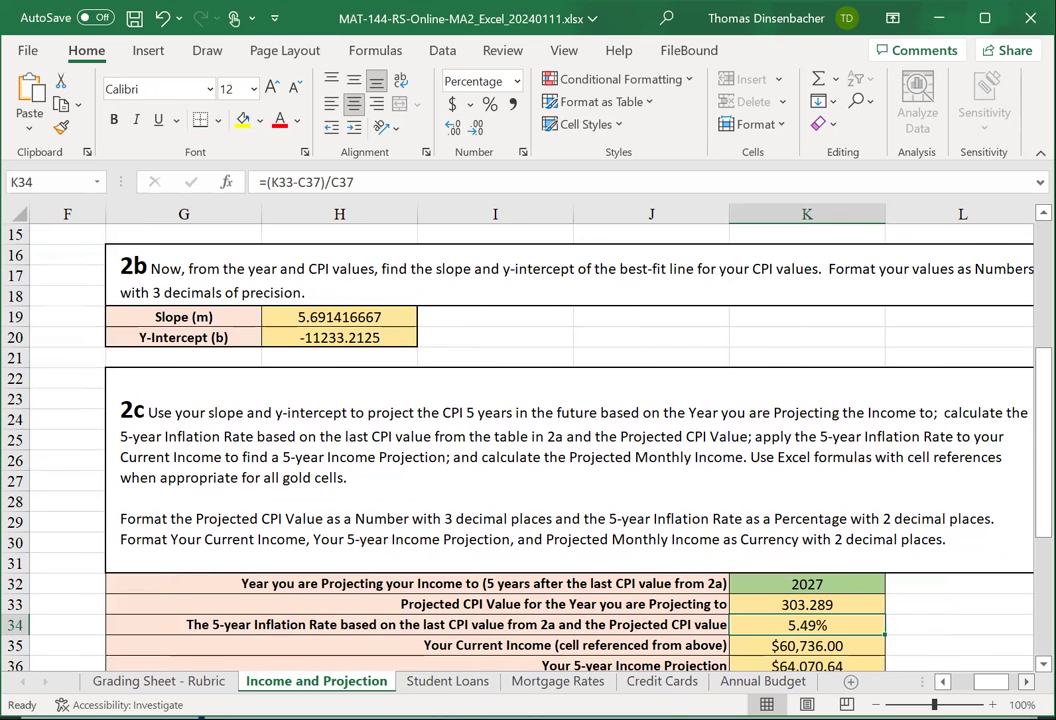
drag(339, 313, 336, 337)
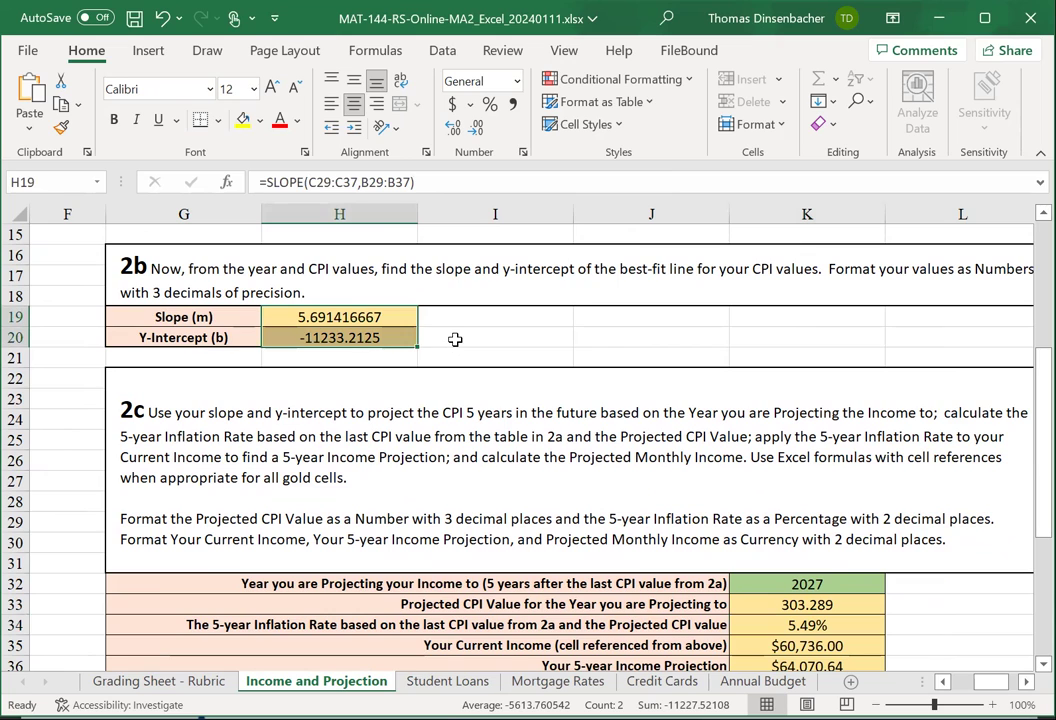
click(517, 88)
click(500, 160)
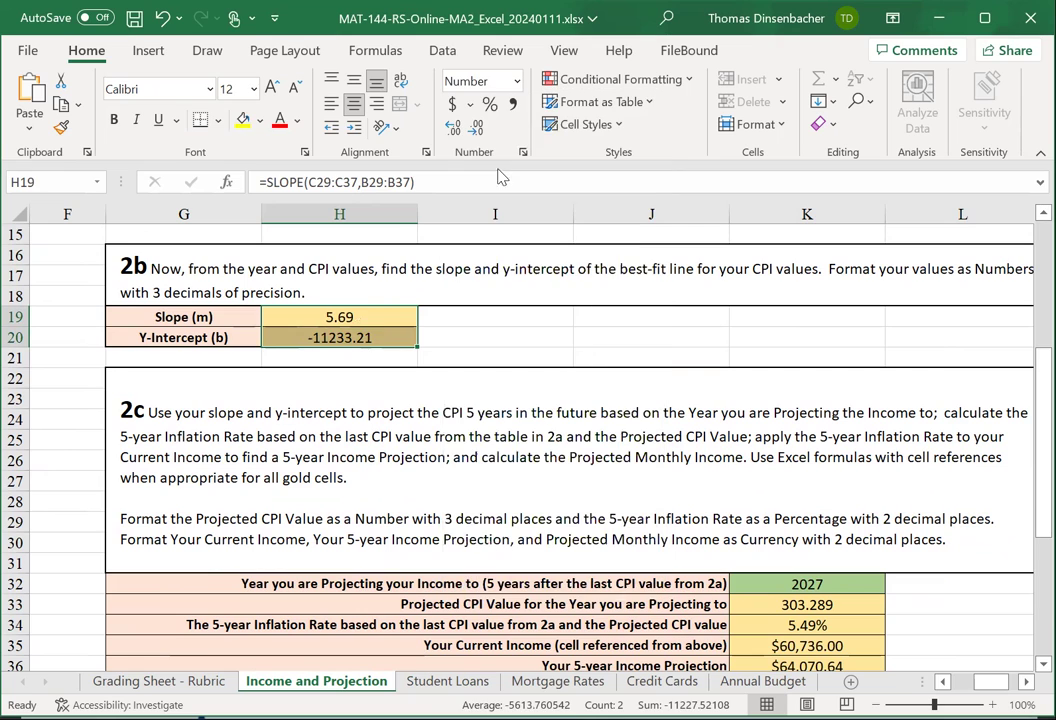
click(451, 130)
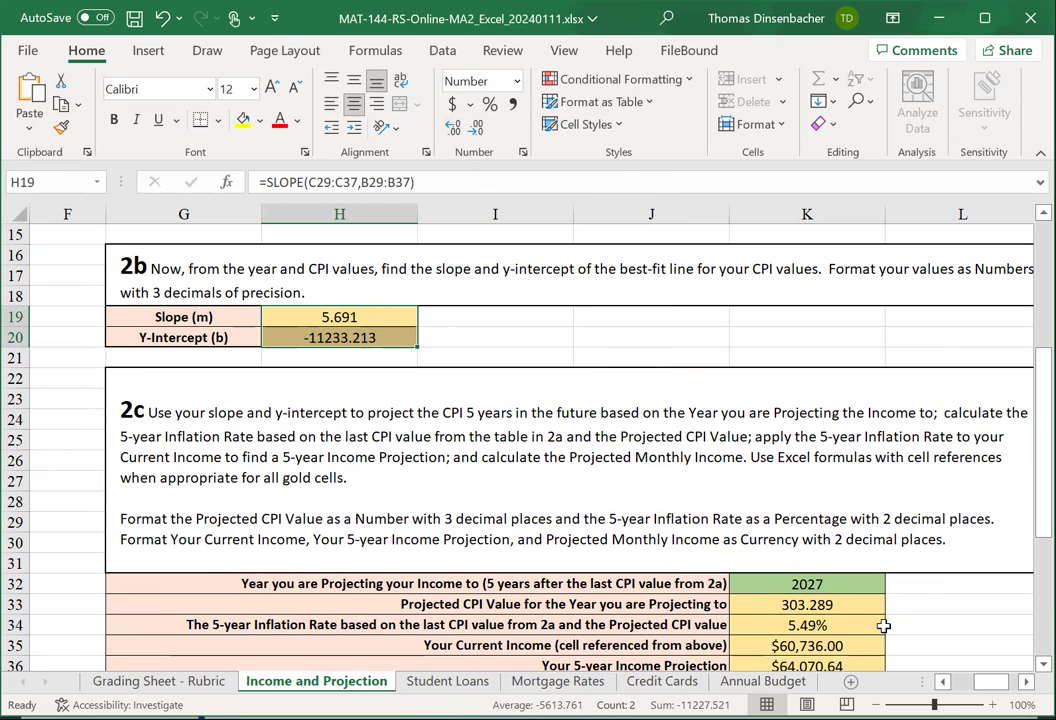
Step: Give the CPI column C29:C37 the Number format with 3 decimals, 236.293 through 287.504
scroll(893, 630, left, 3)
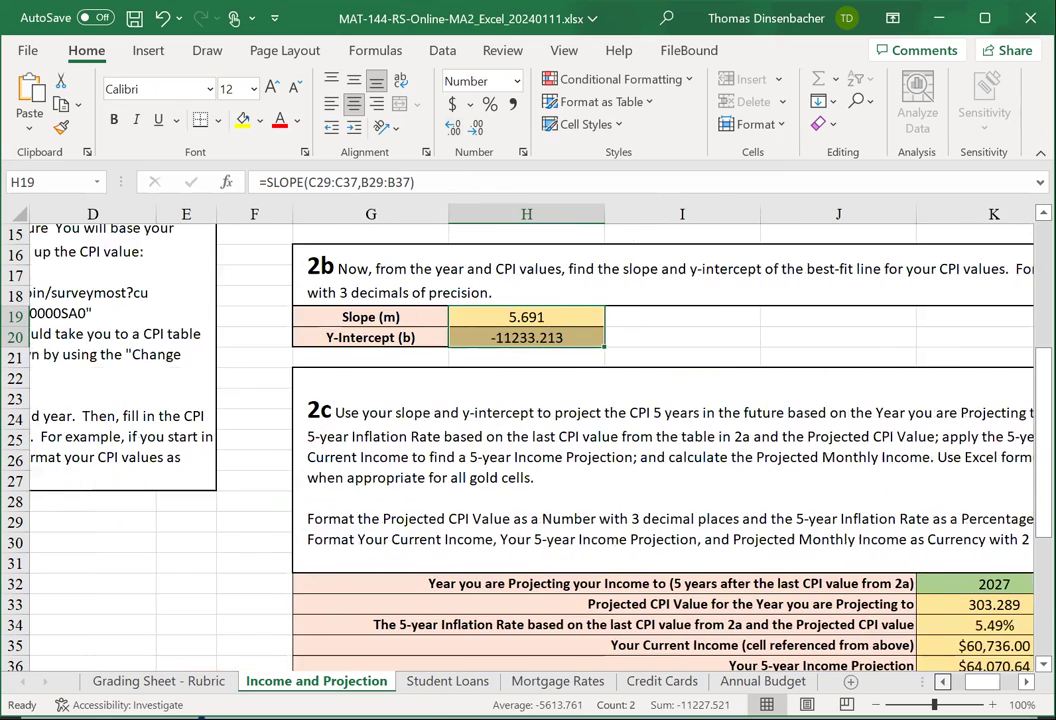
scroll(600, 530, left, 2)
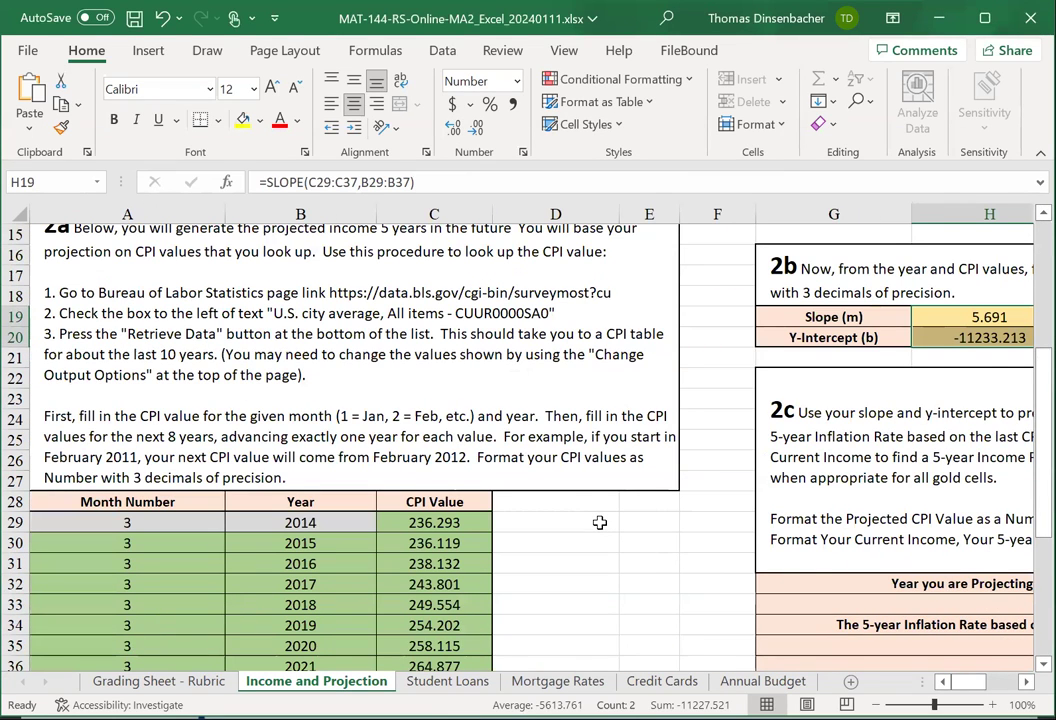
scroll(601, 521, down, 1)
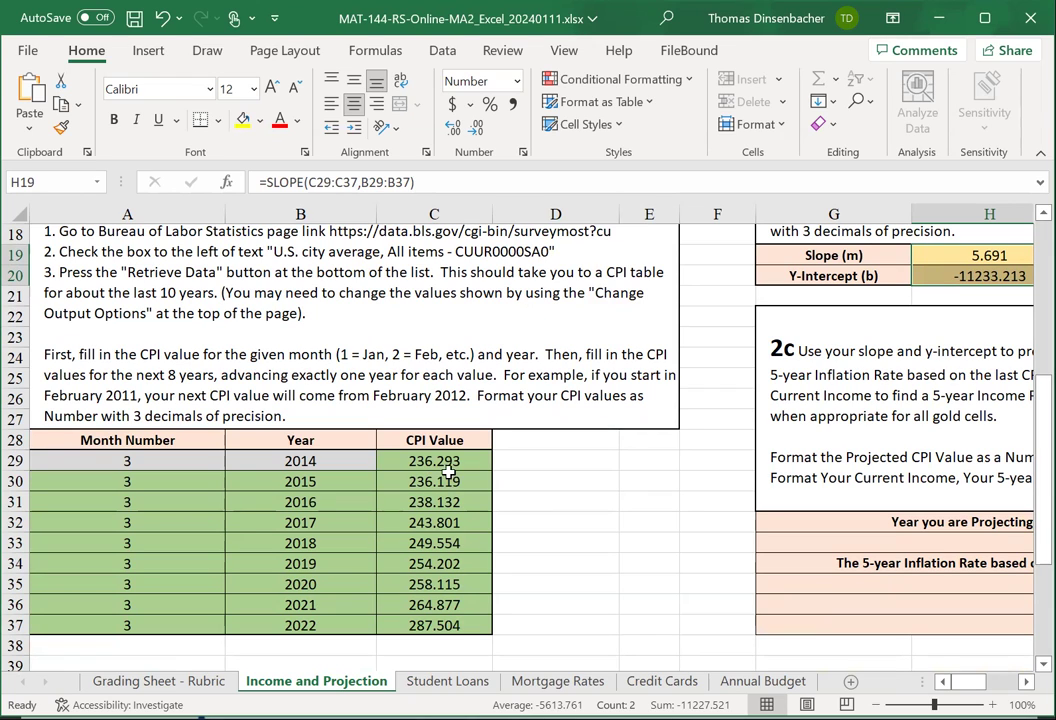
drag(425, 461, 441, 625)
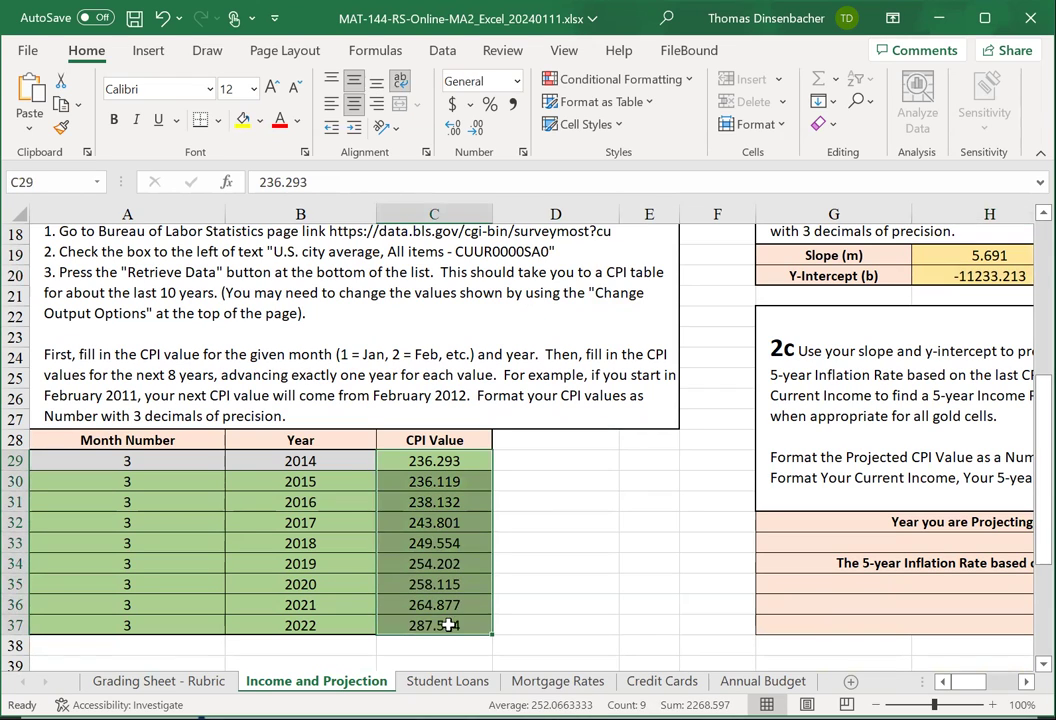
click(518, 84)
click(533, 172)
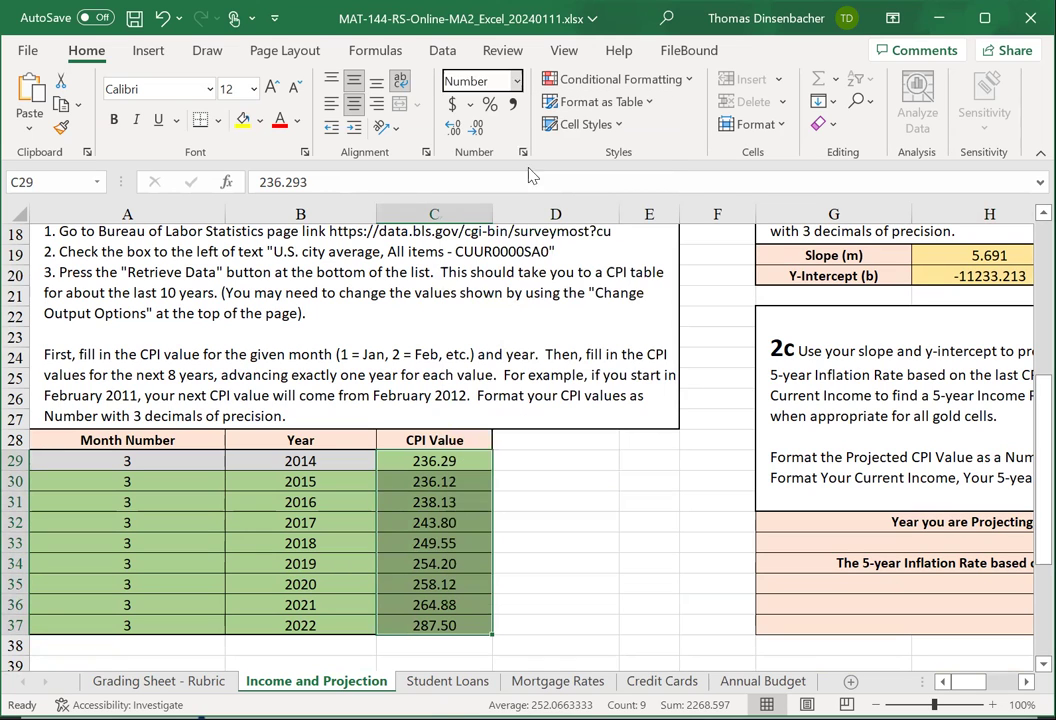
click(452, 128)
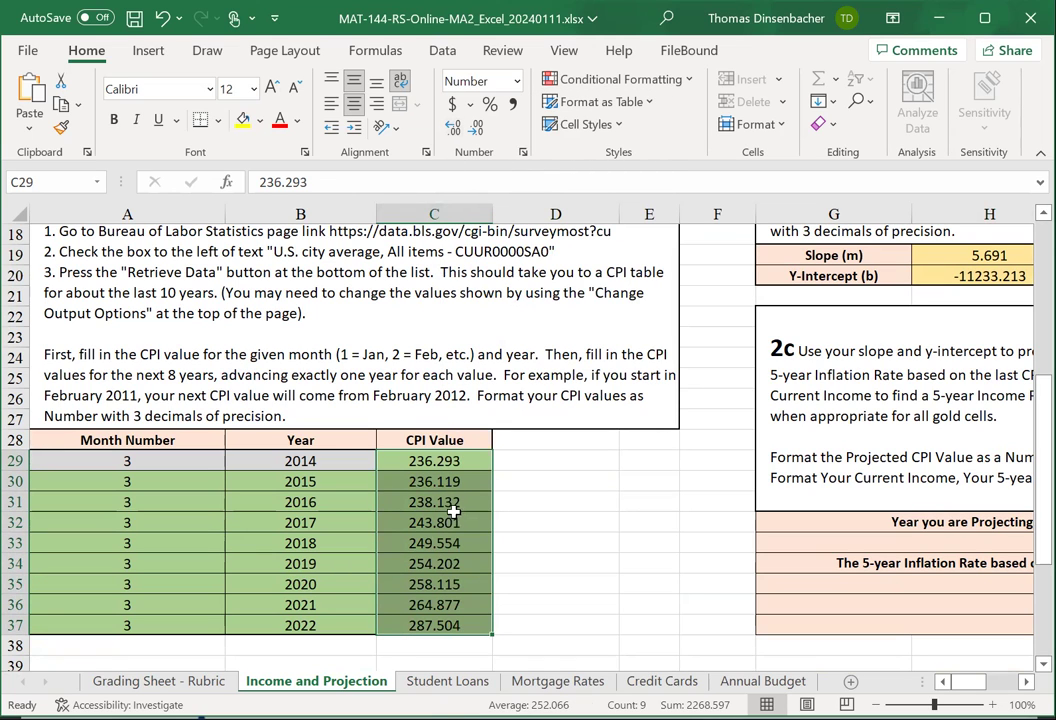